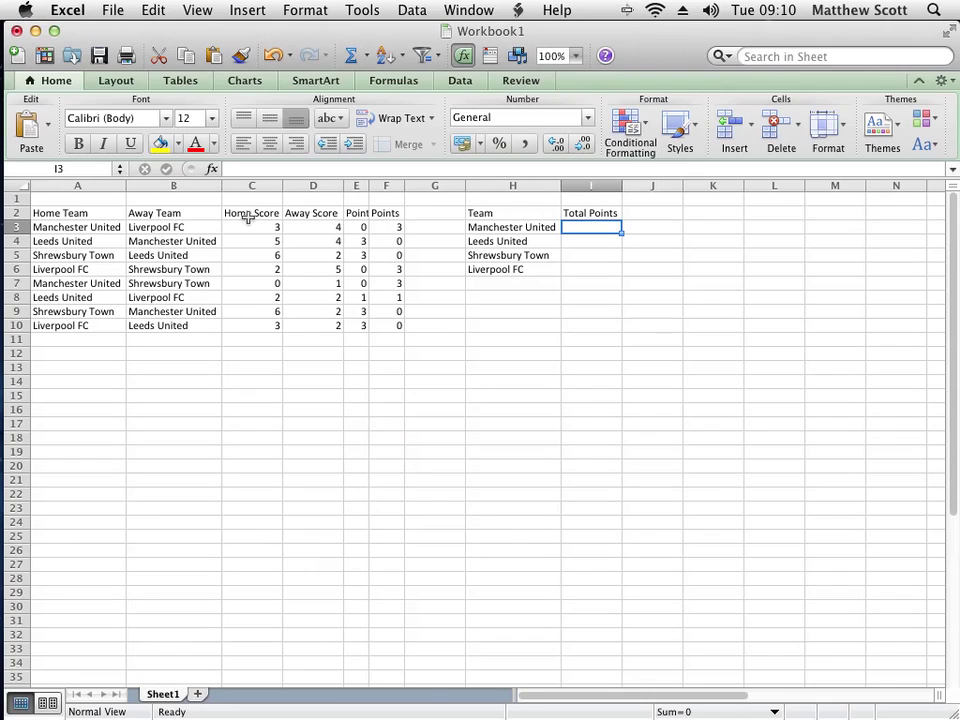
Head I2:K2 with Away Points, Home Points and Total Points.
{"action": "left_click", "coordinate": [607, 216]}
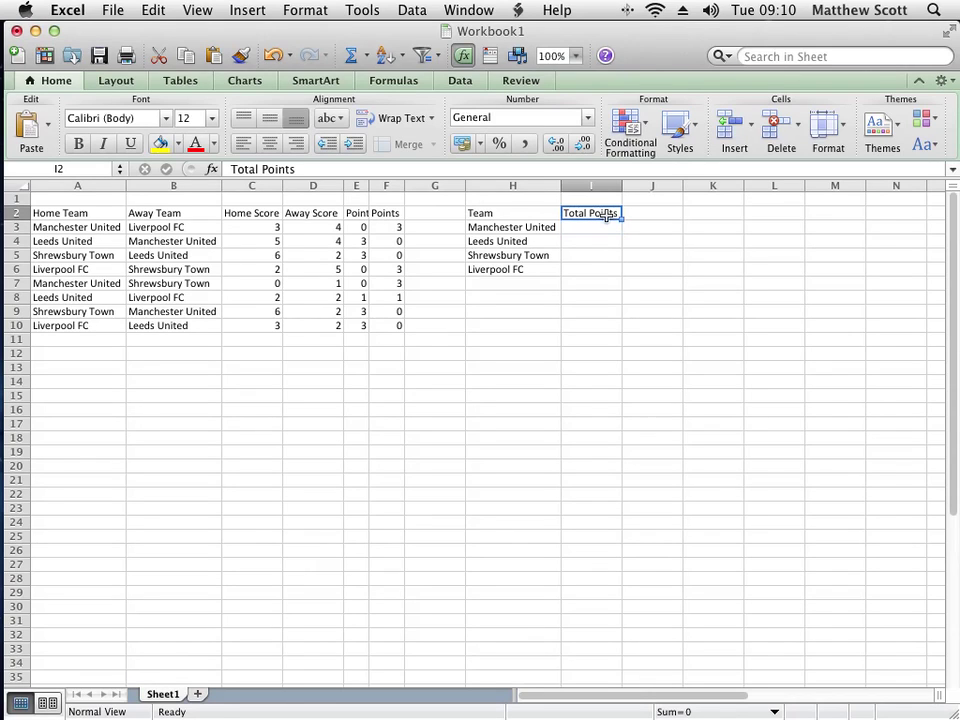
{"action": "type", "text": "Aw"}
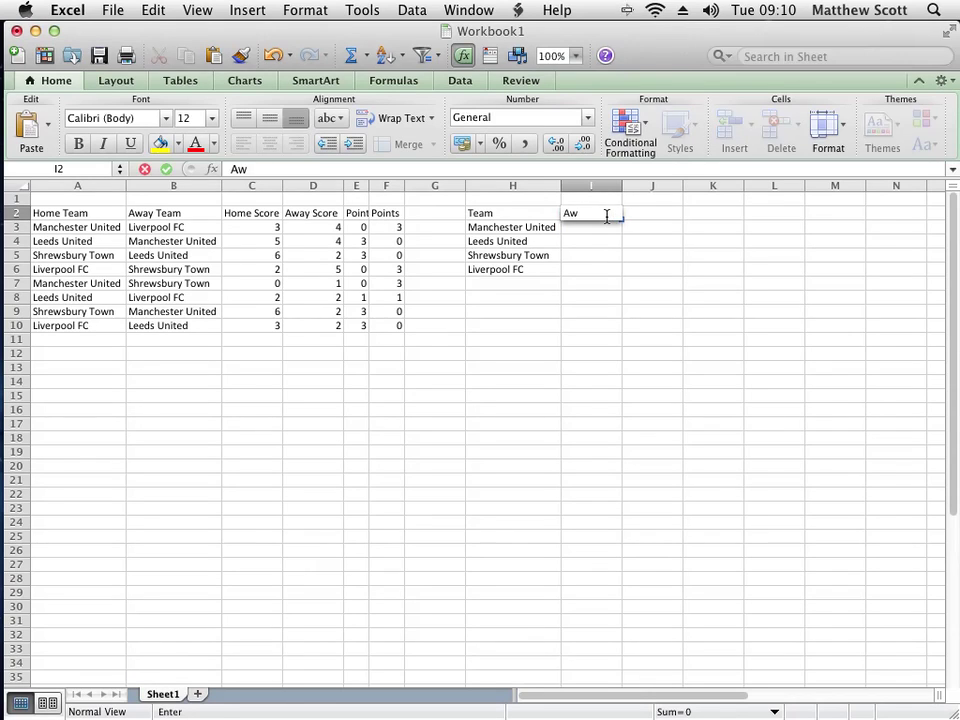
{"action": "type", "text": "ay Points"}
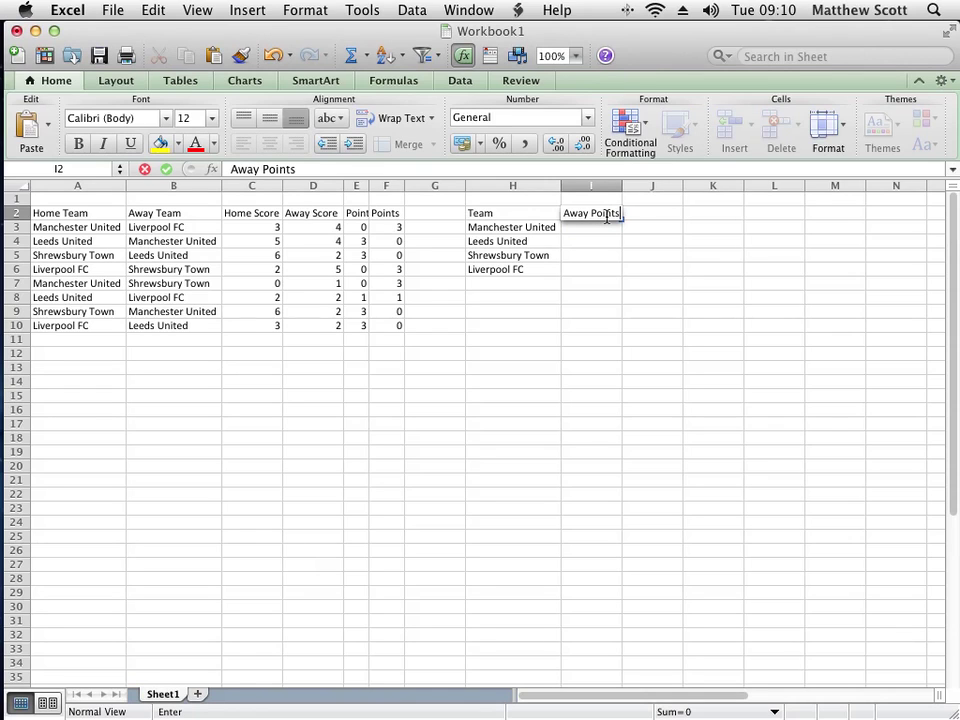
{"action": "key", "text": "Tab"}
{"action": "type", "text": "Home"}
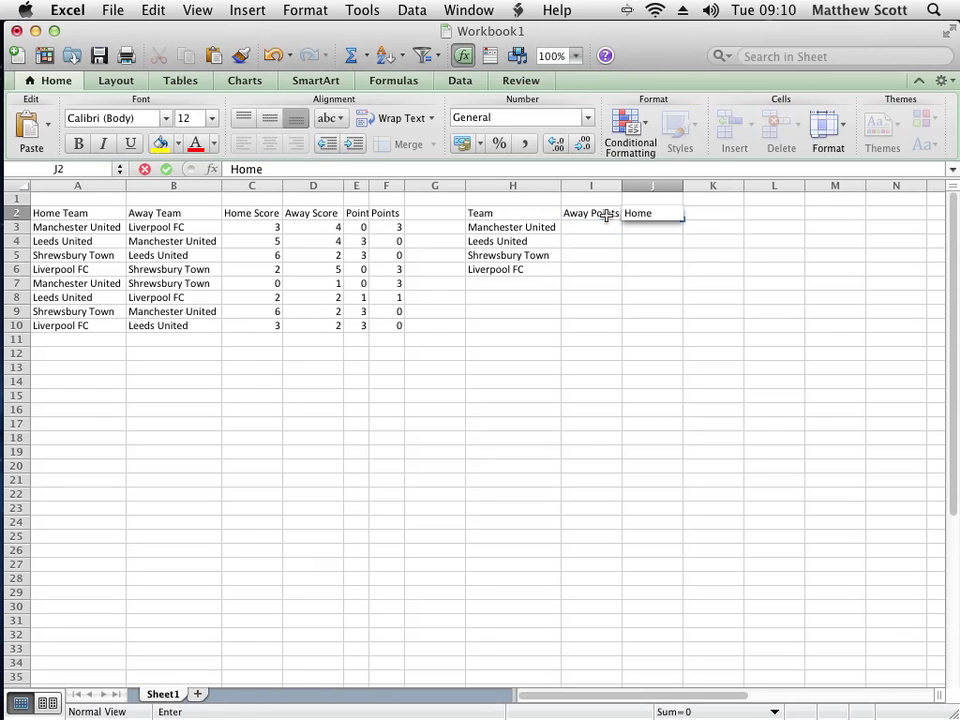
{"action": "type", "text": " Points"}
{"action": "key", "text": "Tab"}
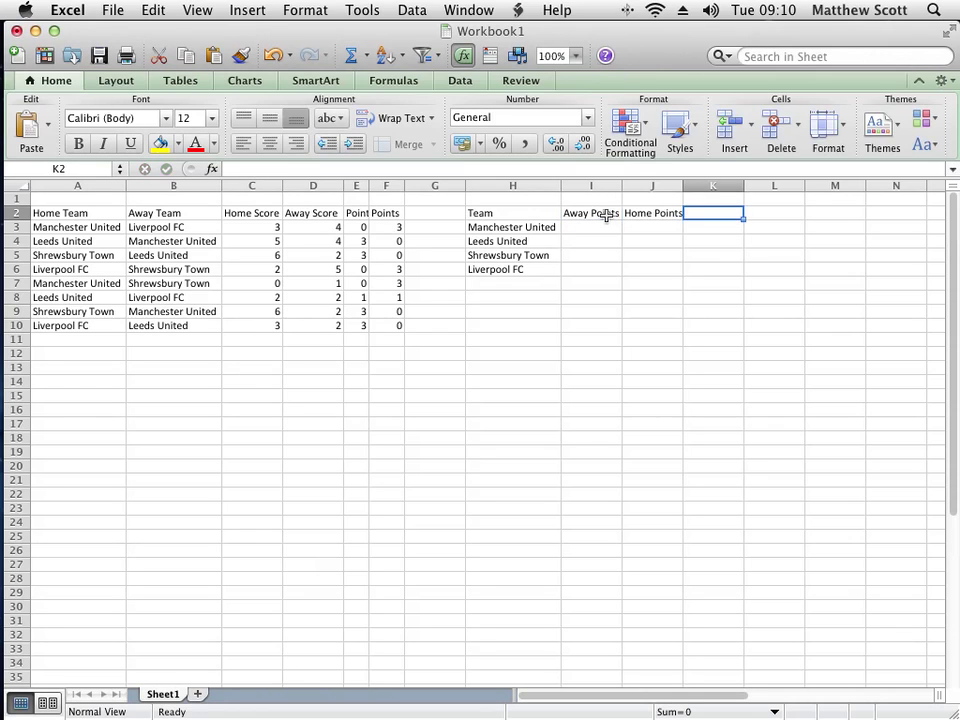
{"action": "type", "text": "Total Points"}
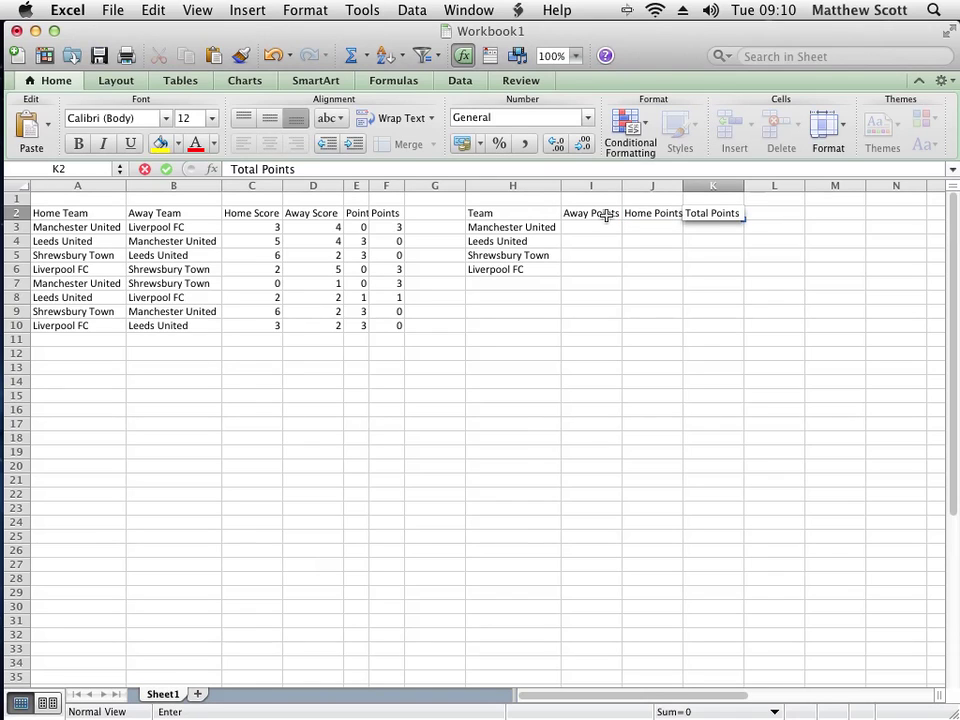
{"action": "key", "text": "Return"}
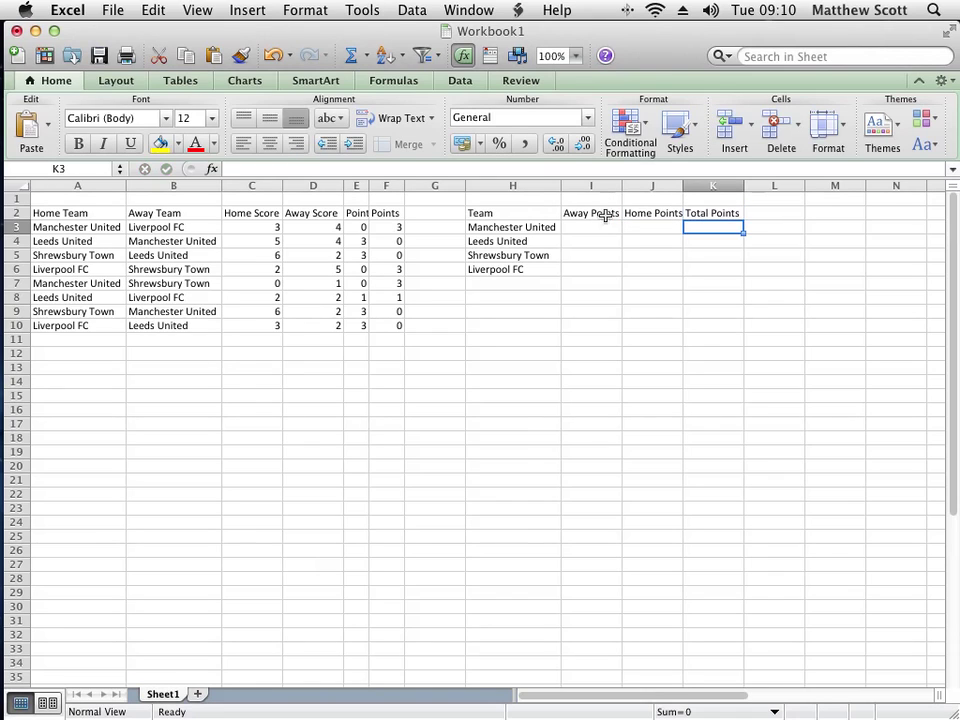
{"action": "left_click", "coordinate": [594, 231]}
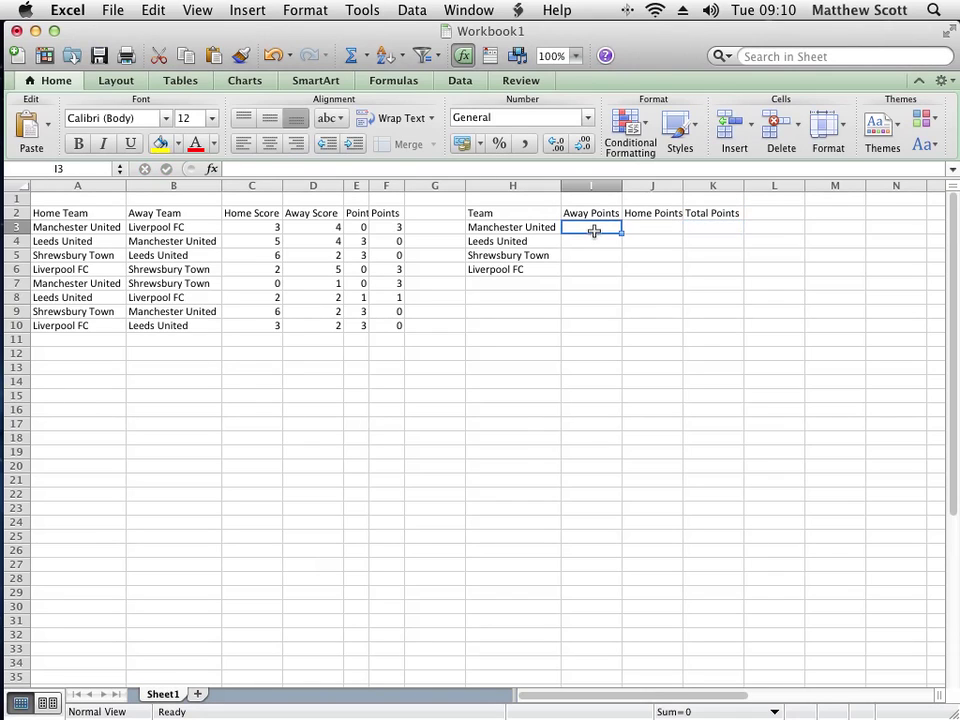
Label E1 'Home' and F1 'Away' above the two points columns.
{"action": "left_click", "coordinate": [357, 199]}
{"action": "type", "text": "Home"}
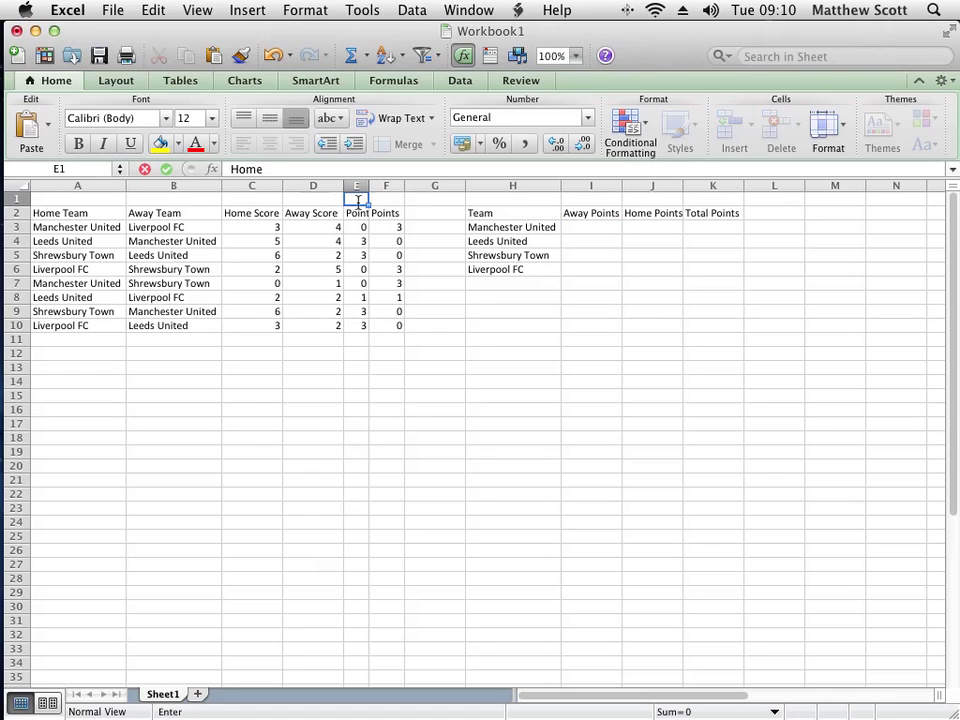
{"action": "key", "text": "Tab"}
{"action": "type", "text": "Away"}
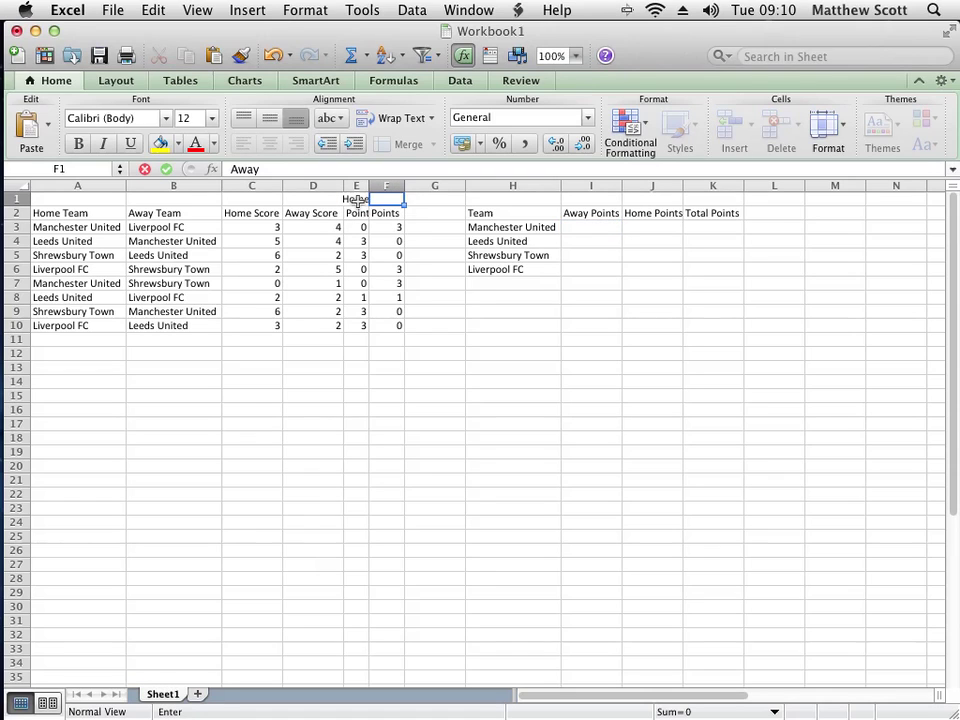
{"action": "key", "text": "Return"}
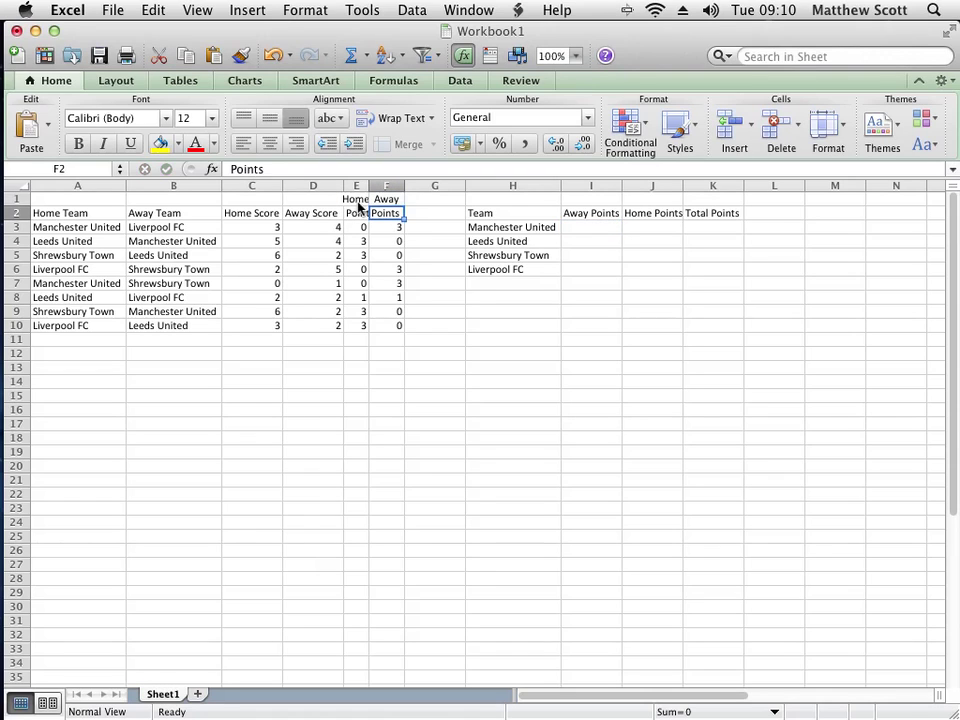
{"action": "left_click", "coordinate": [585, 226]}
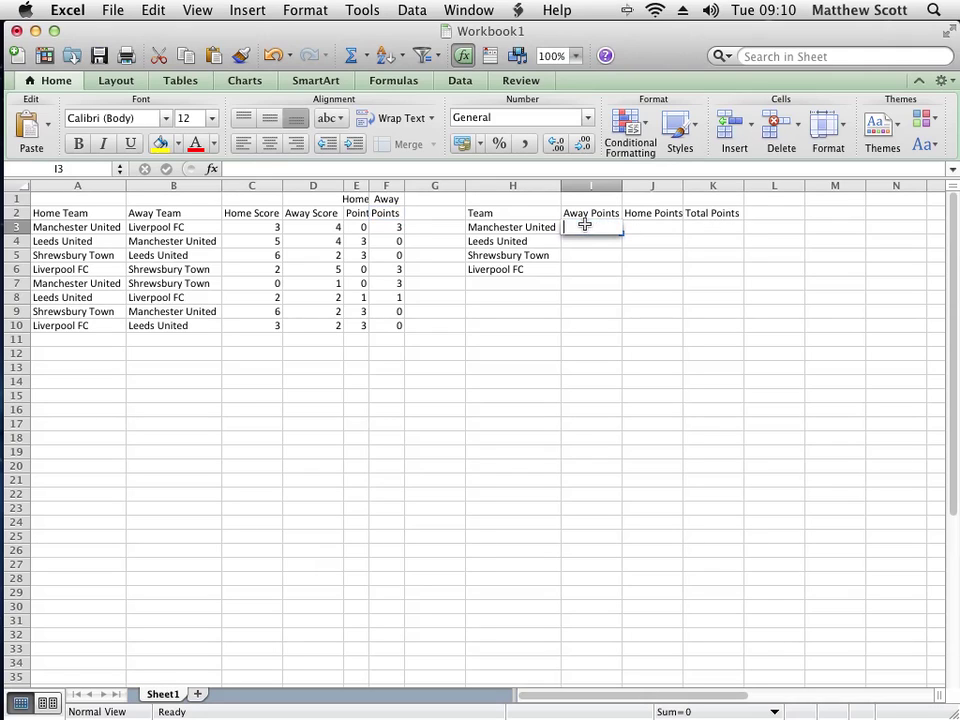
Start =SUMIF( in I3 and open the SUMIF help page from the function tooltip.
{"action": "type", "text": "="}
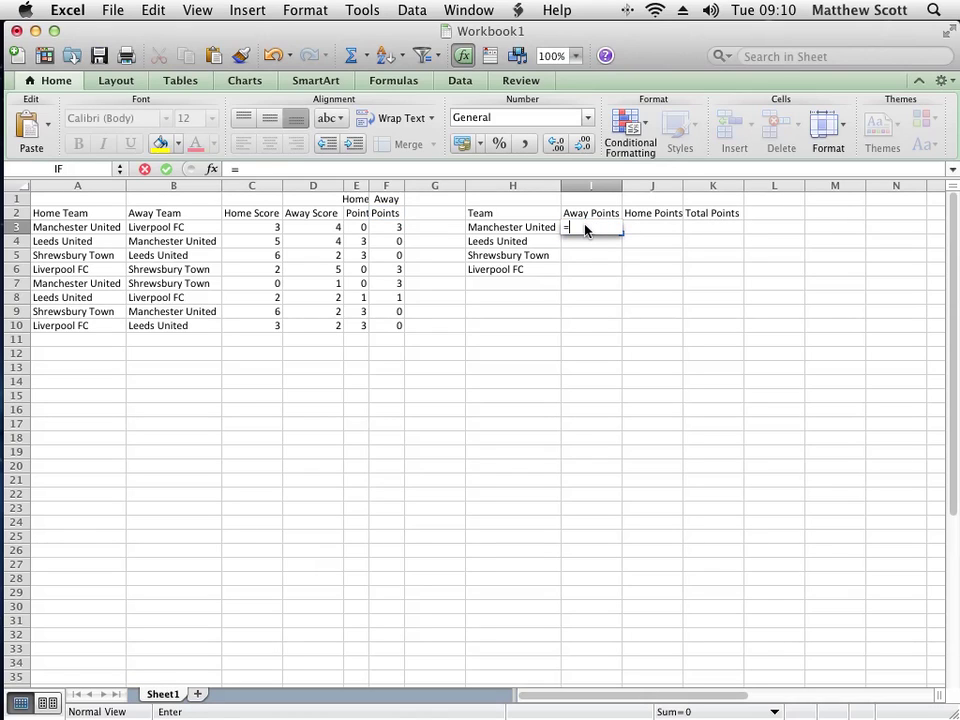
{"action": "type", "text": "sum"}
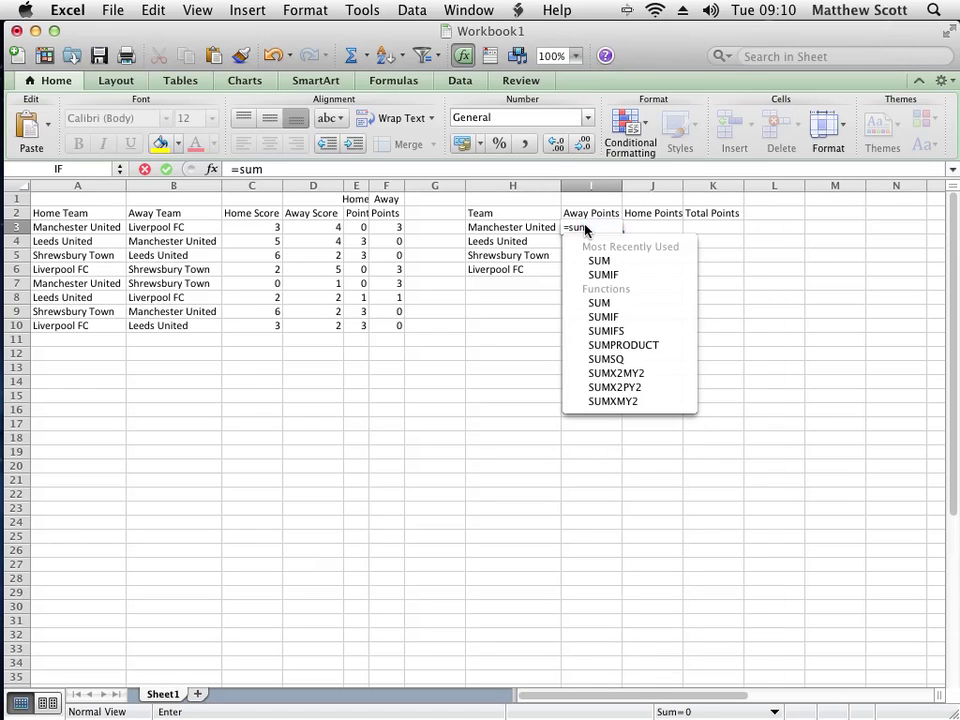
{"action": "type", "text": "if("}
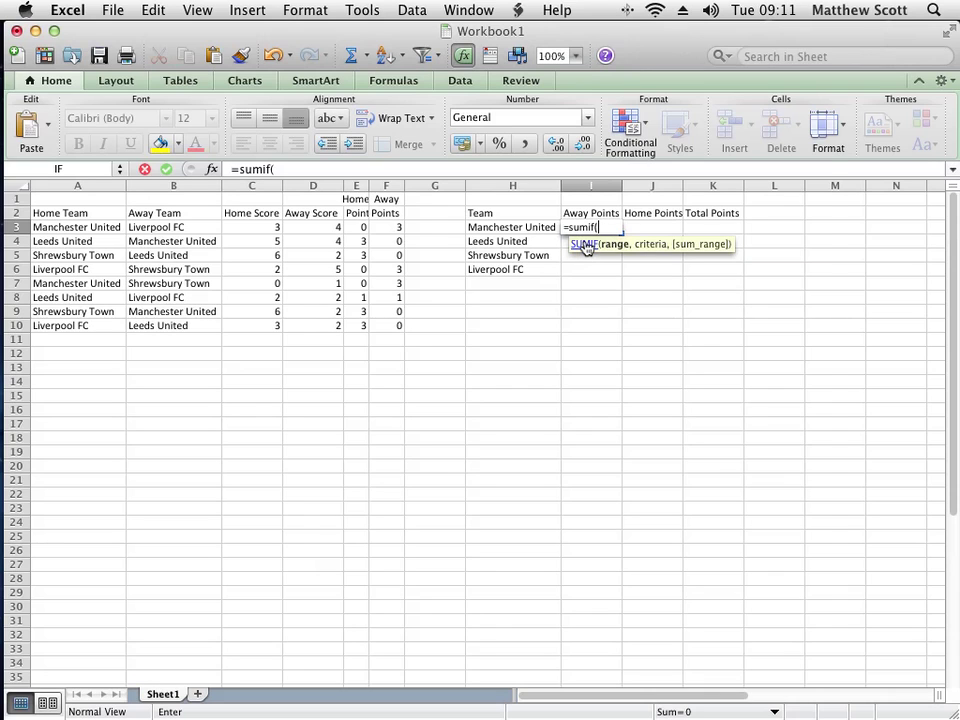
{"action": "left_click", "coordinate": [585, 246]}
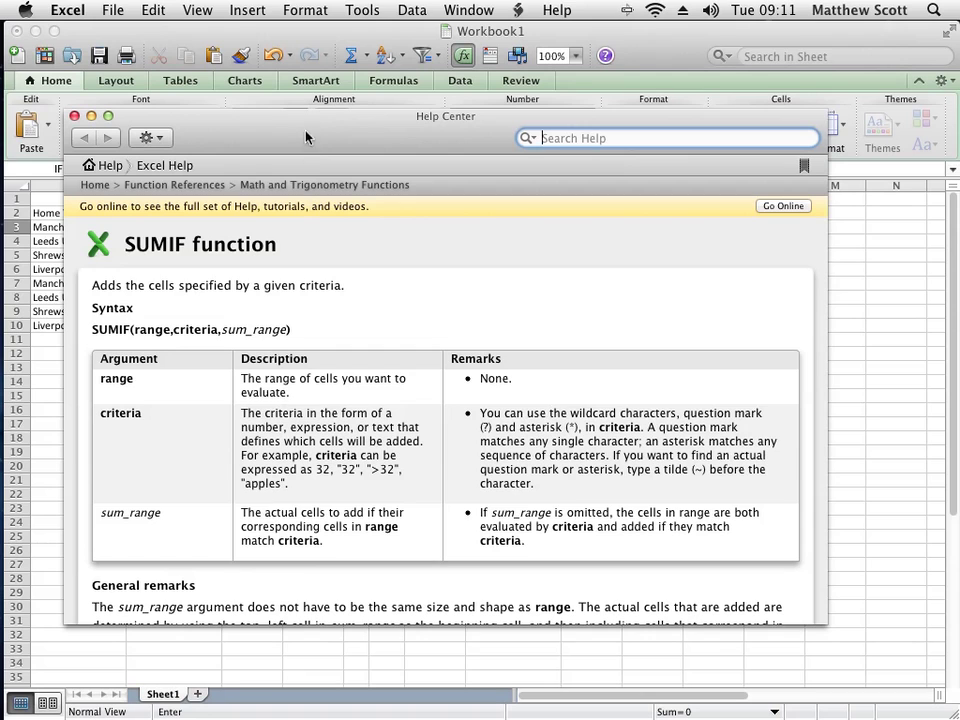
Move the Help window aside and enter =SUMIF(B3:B10,H3,F3:F10) in I3.
{"action": "left_click_drag", "start_coordinate": [310, 120], "coordinate": [350, 358]}
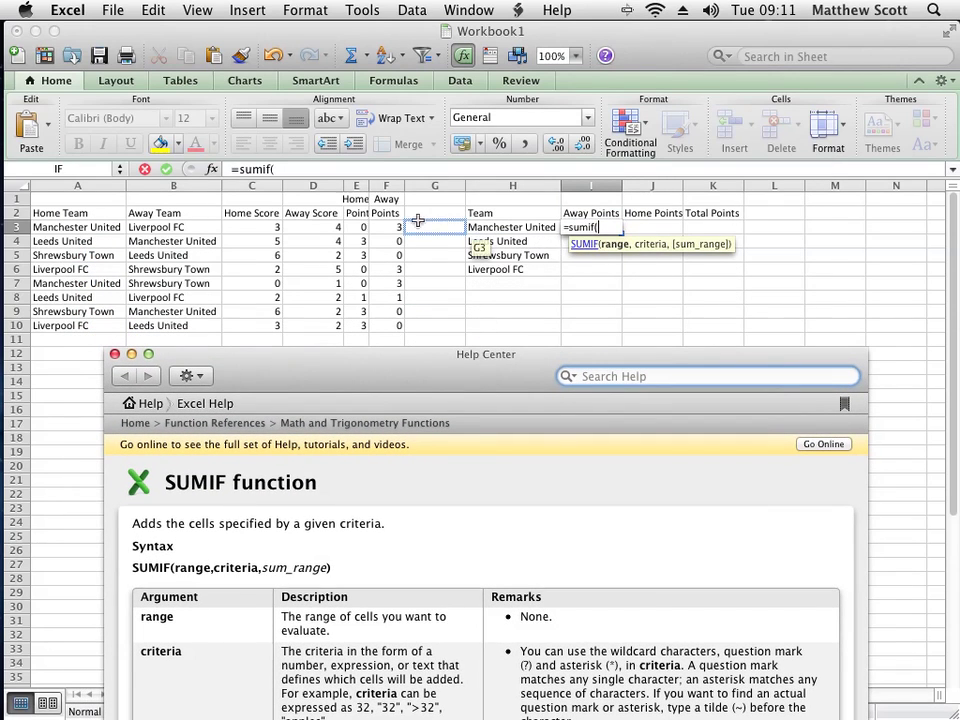
{"action": "left_click", "coordinate": [384, 228]}
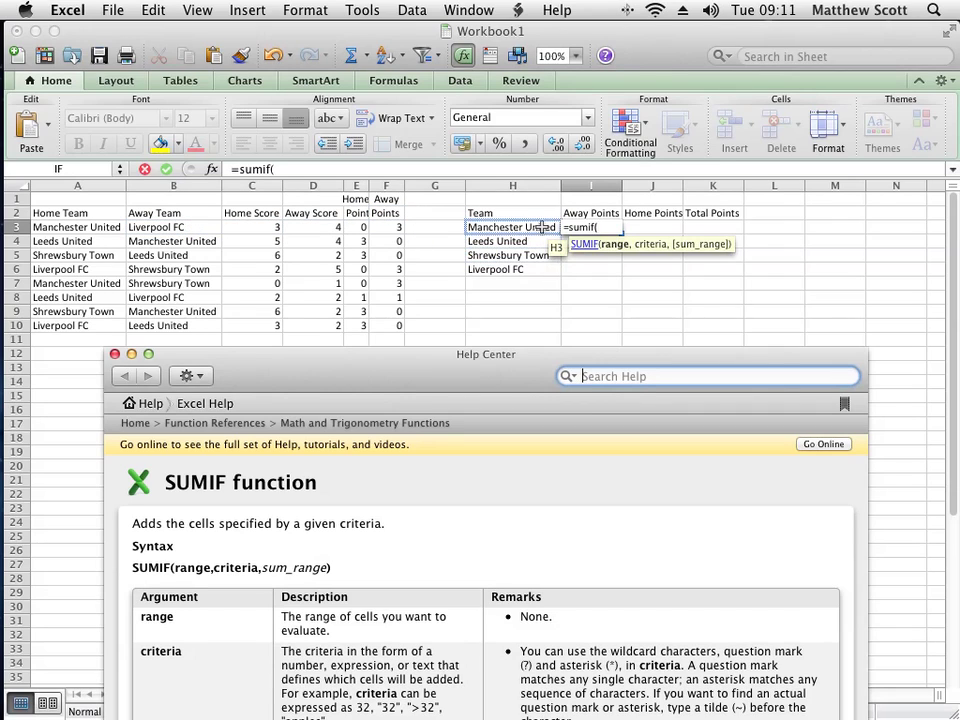
{"action": "scroll", "coordinate": [540, 233], "scroll_direction": "right", "scroll_amount": 3}
{"action": "scroll", "coordinate": [388, 233], "scroll_direction": "right", "scroll_amount": 3}
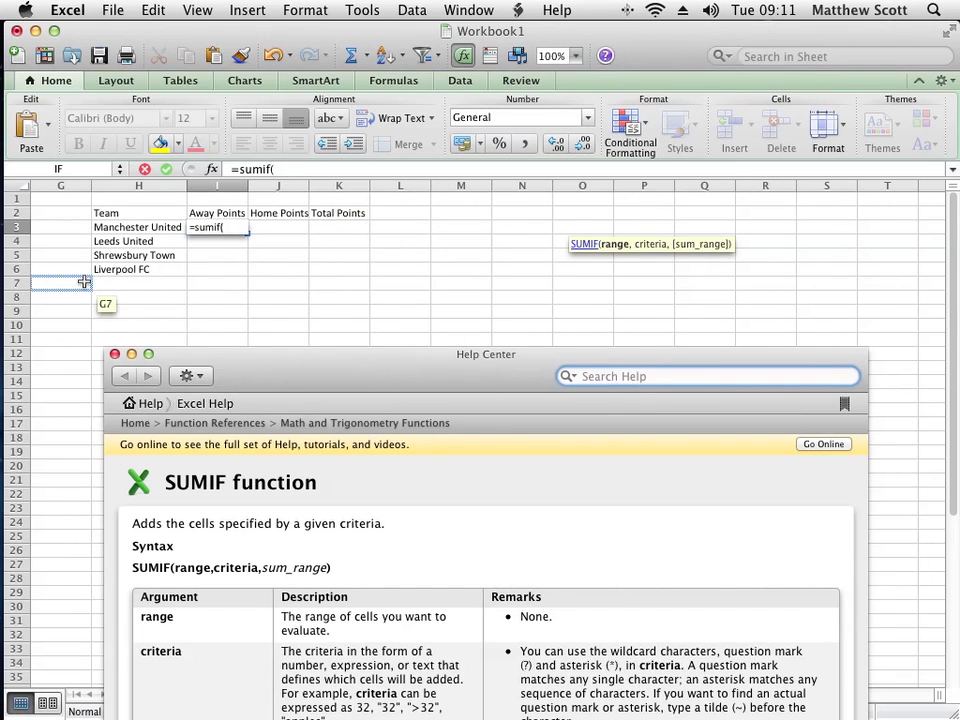
{"action": "scroll", "coordinate": [84, 283], "scroll_direction": "left", "scroll_amount": 6}
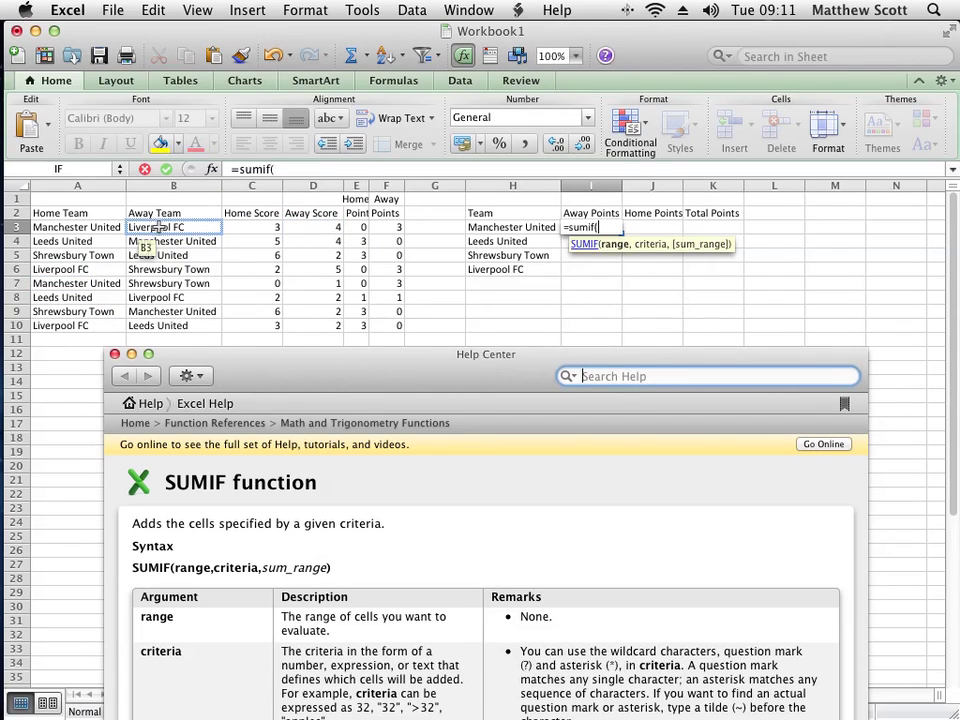
{"action": "left_click_drag", "start_coordinate": [157, 228], "coordinate": [189, 326]}
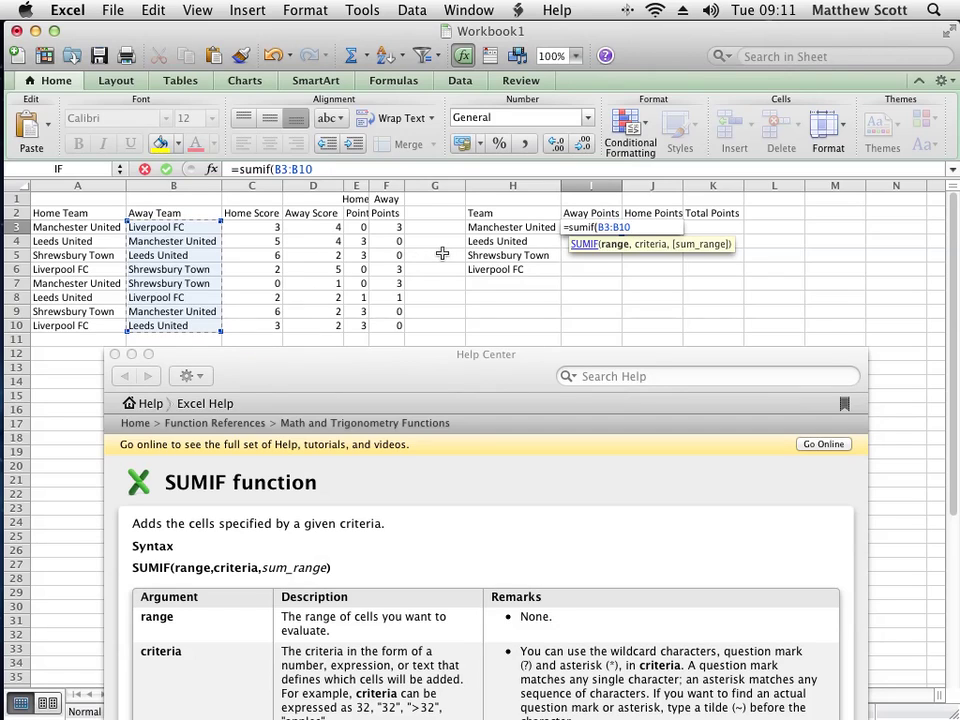
{"action": "type", "text": ","}
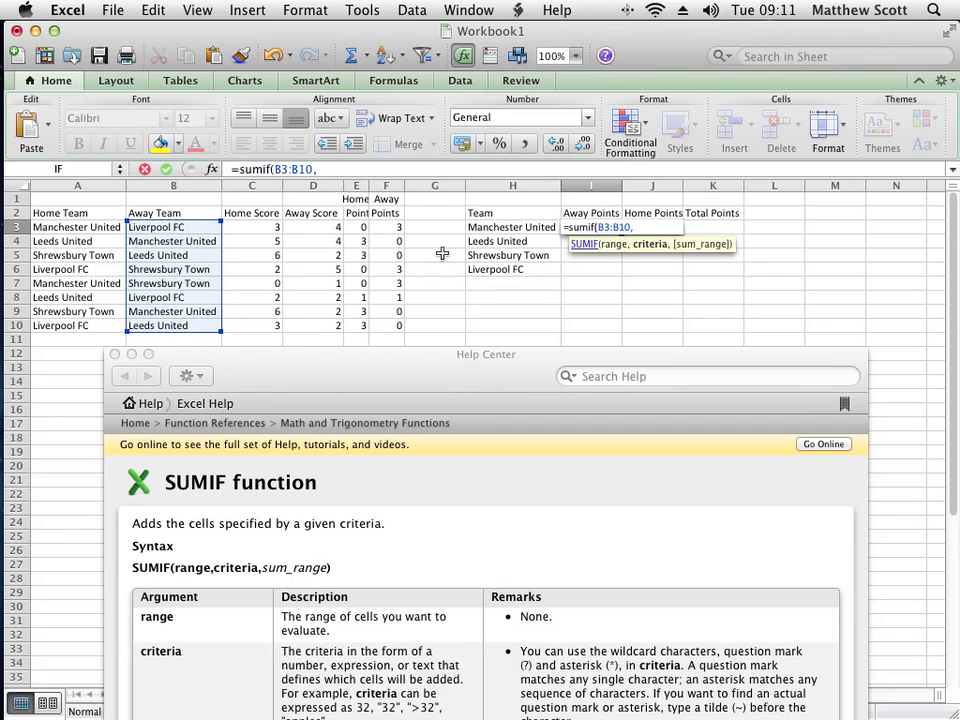
{"action": "left_click", "coordinate": [490, 227]}
{"action": "type", "text": ","}
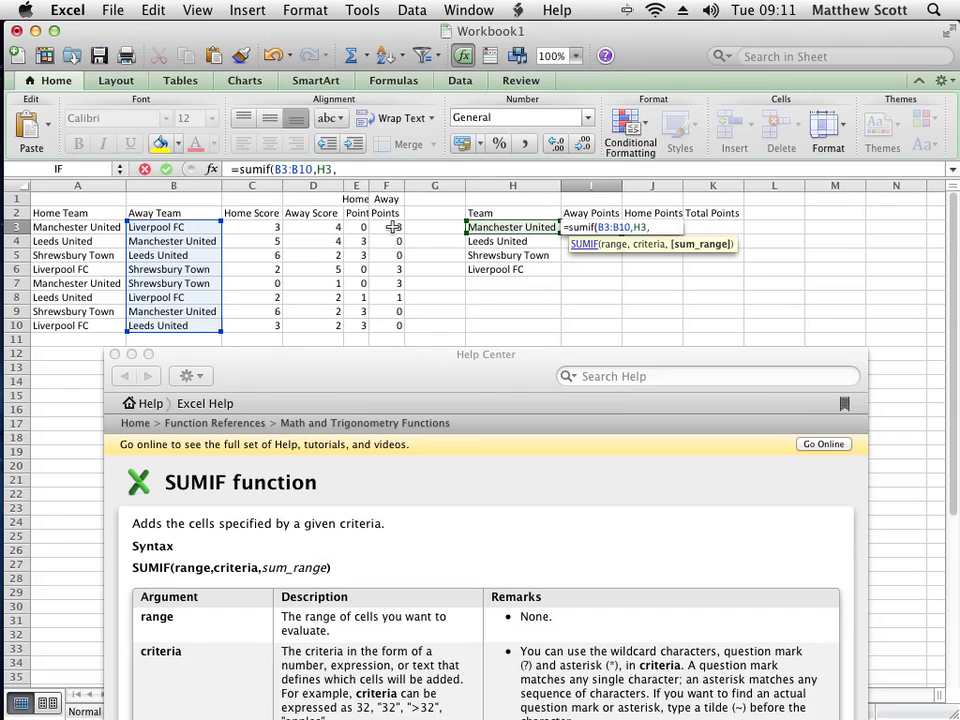
{"action": "left_click_drag", "start_coordinate": [392, 227], "coordinate": [392, 326]}
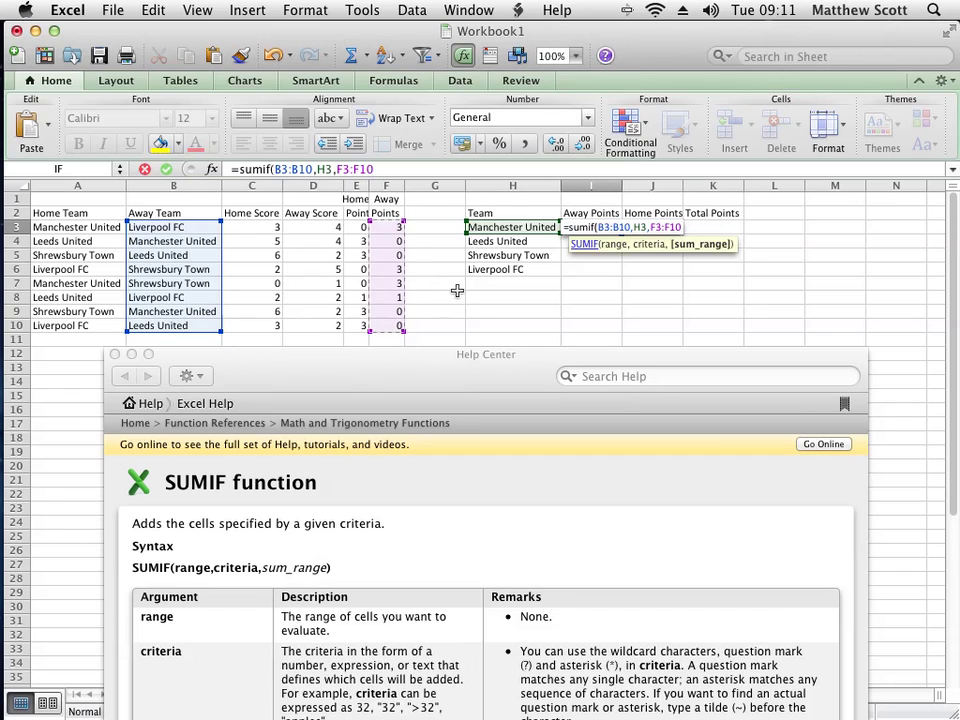
{"action": "type", "text": ")"}
{"action": "key", "text": "Return"}
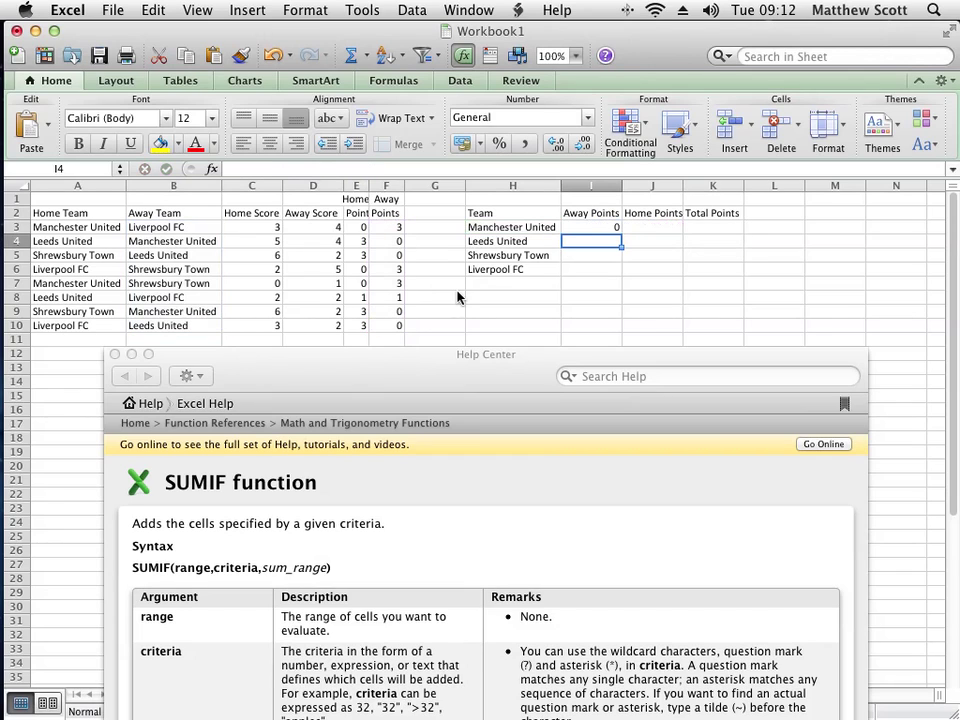
Make I3's ranges absolute: =SUMIF($B$3:$B$10,H3,$F$3:$F$10).
{"action": "key", "text": "Up"}
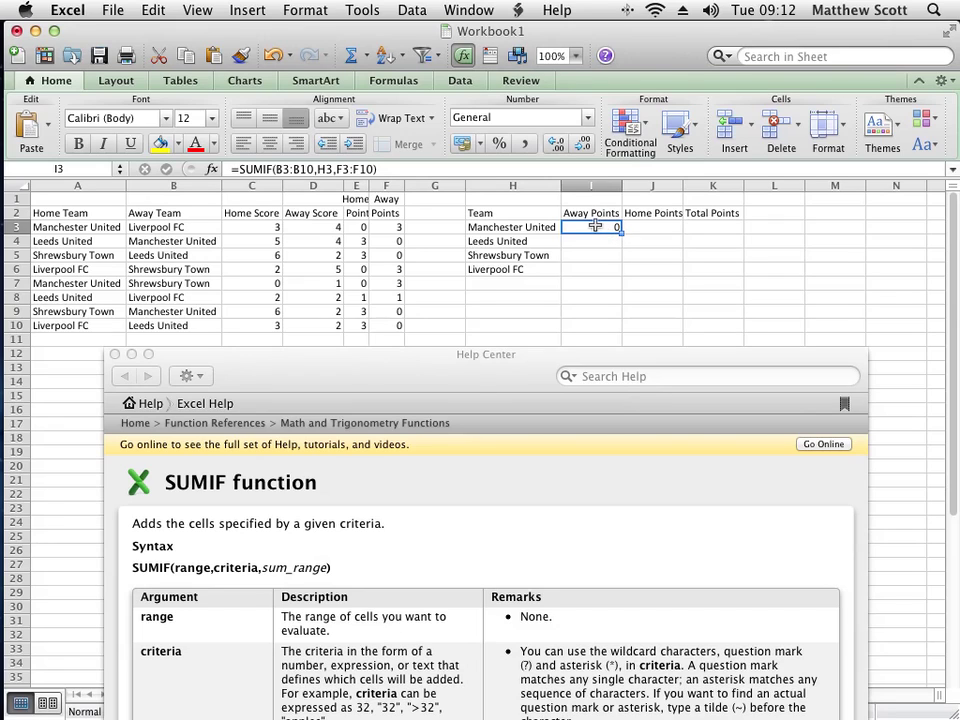
{"action": "left_click", "coordinate": [278, 167]}
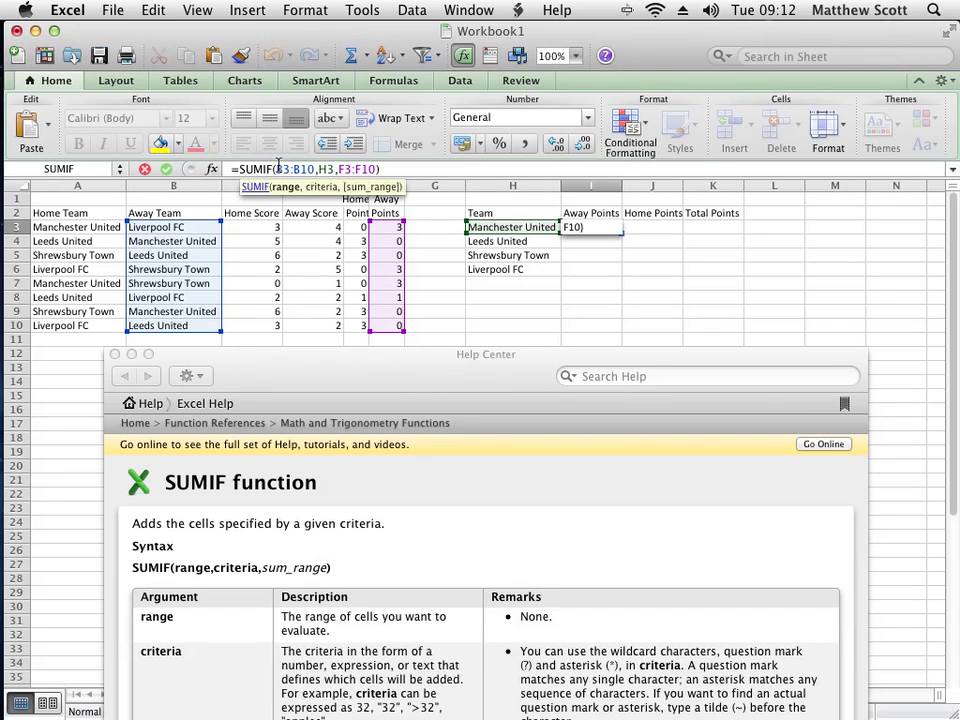
{"action": "type", "text": "$"}
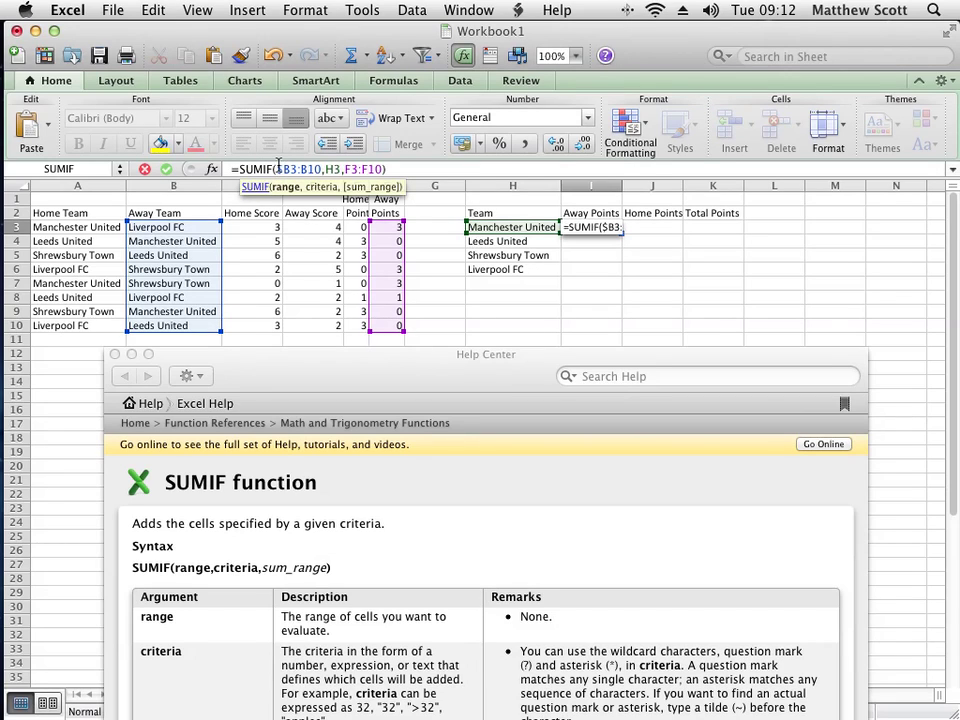
{"action": "key", "text": "Right"}
{"action": "type", "text": "$"}
{"action": "key", "text": "Right"}
{"action": "key", "text": "Right"}
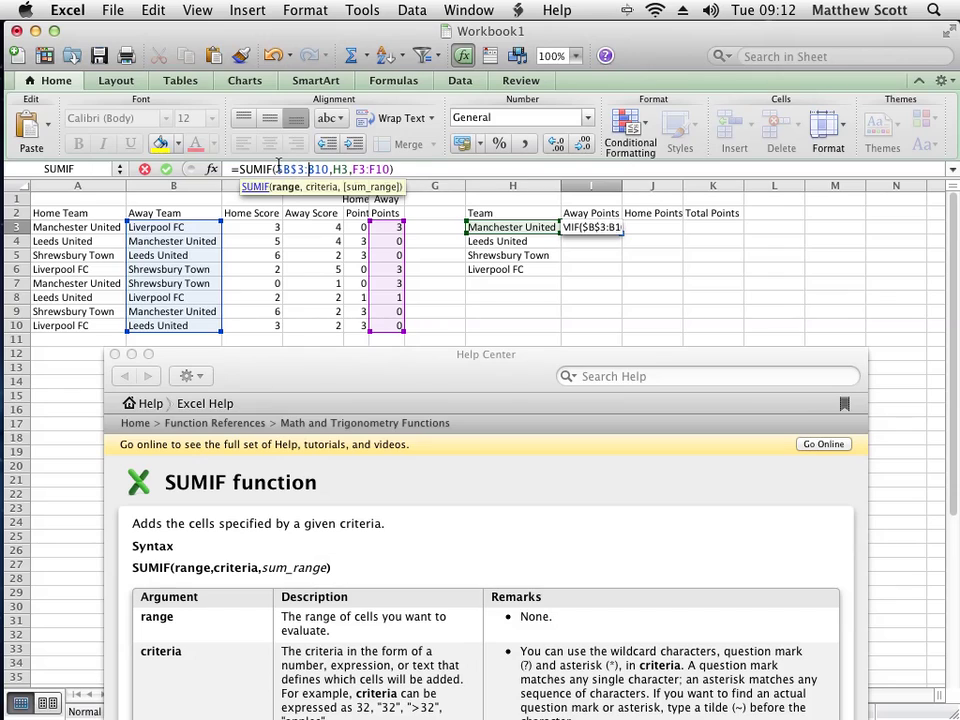
{"action": "type", "text": "$"}
{"action": "key", "text": "Right"}
{"action": "type", "text": "$"}
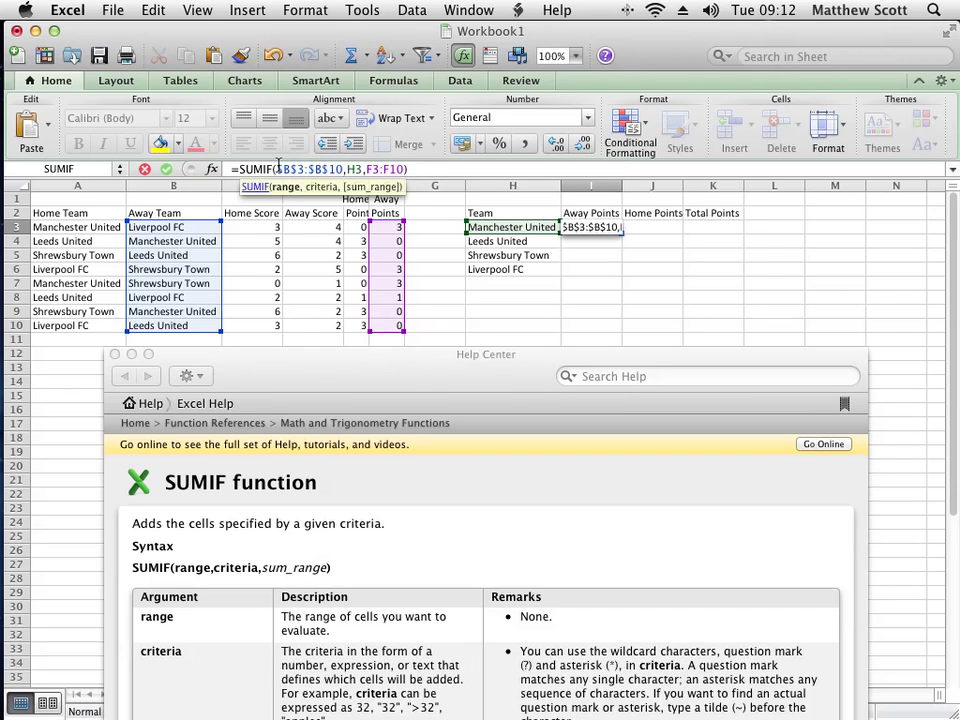
{"action": "key", "text": "Right"}
{"action": "key", "text": "Right"}
{"action": "key", "text": "Right"}
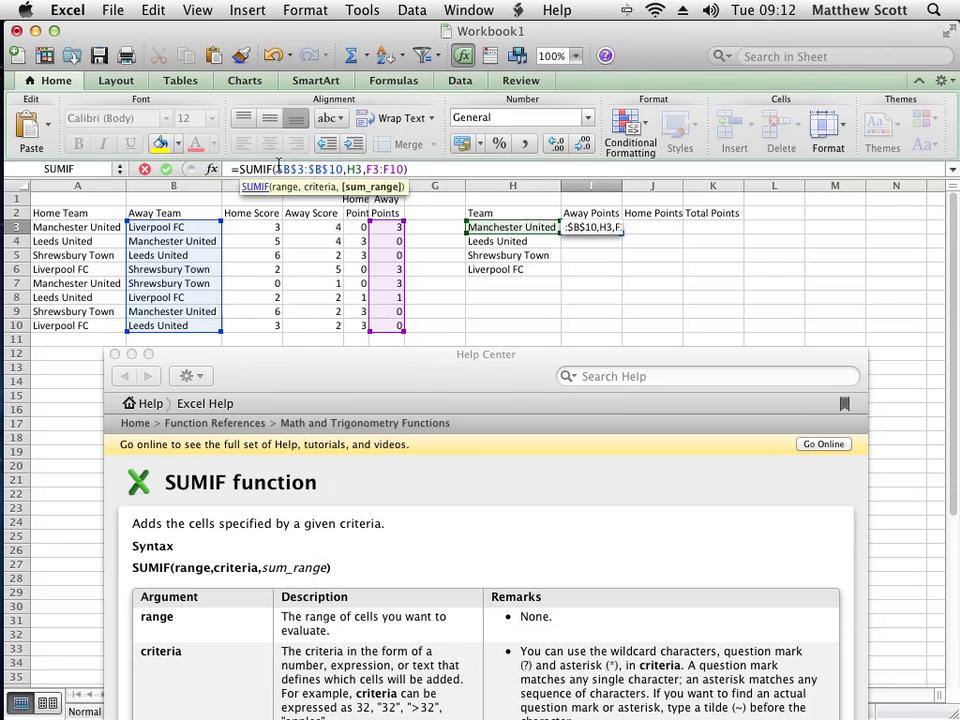
{"action": "type", "text": "$F$F"}
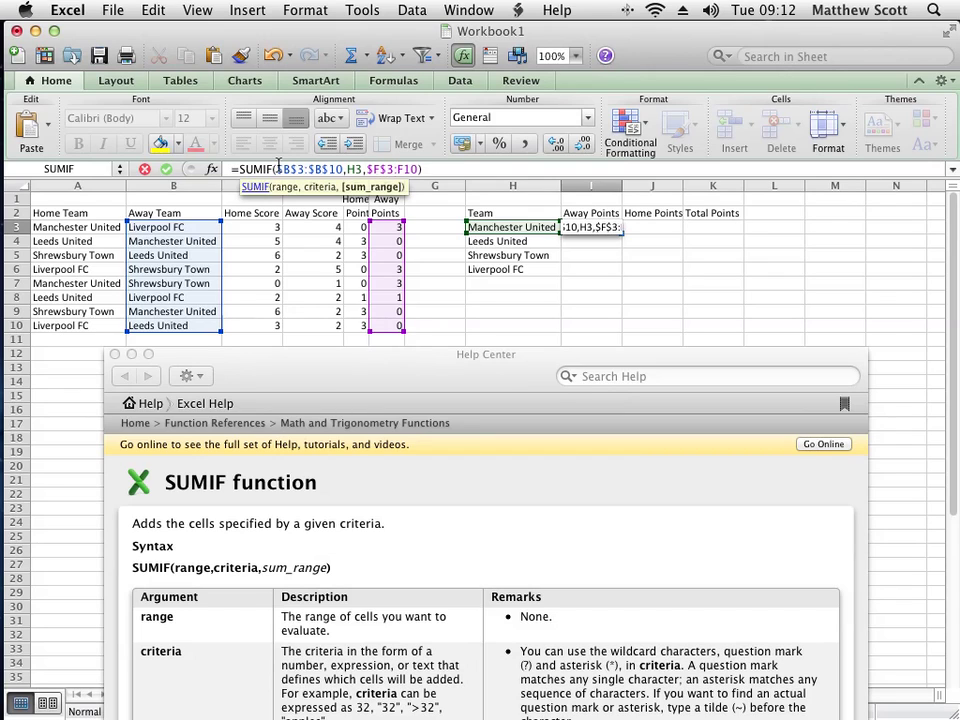
{"action": "type", "text": "$F"}
{"action": "type", "text": "$F$"}
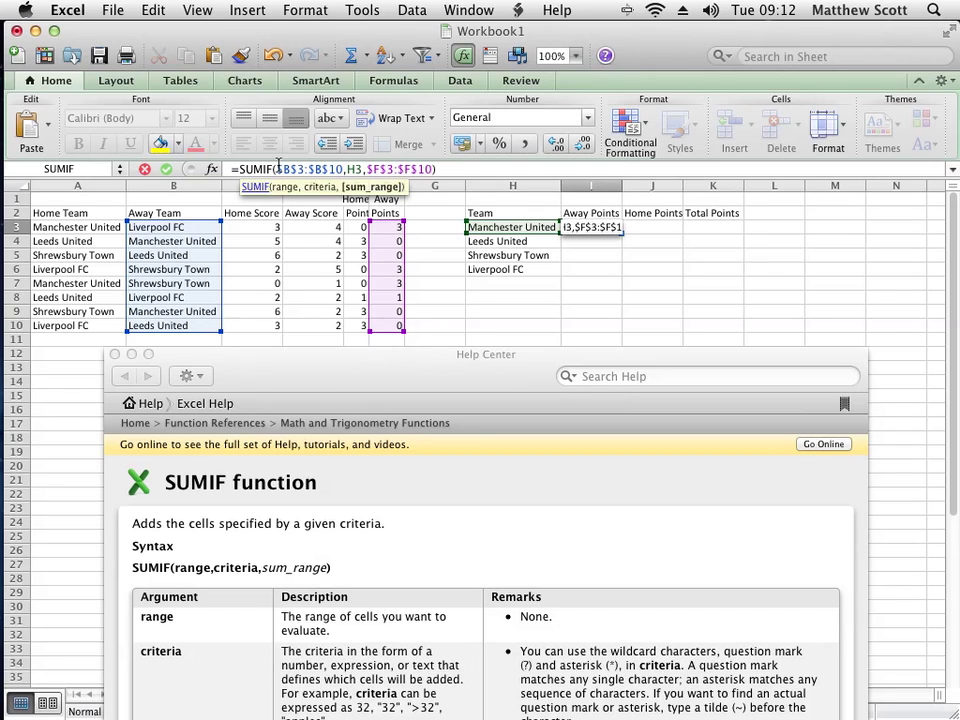
{"action": "key", "text": "Return"}
Fill the away points formula down to I6, giving 0, 0, 6 and 4.
{"action": "key", "text": "Up"}
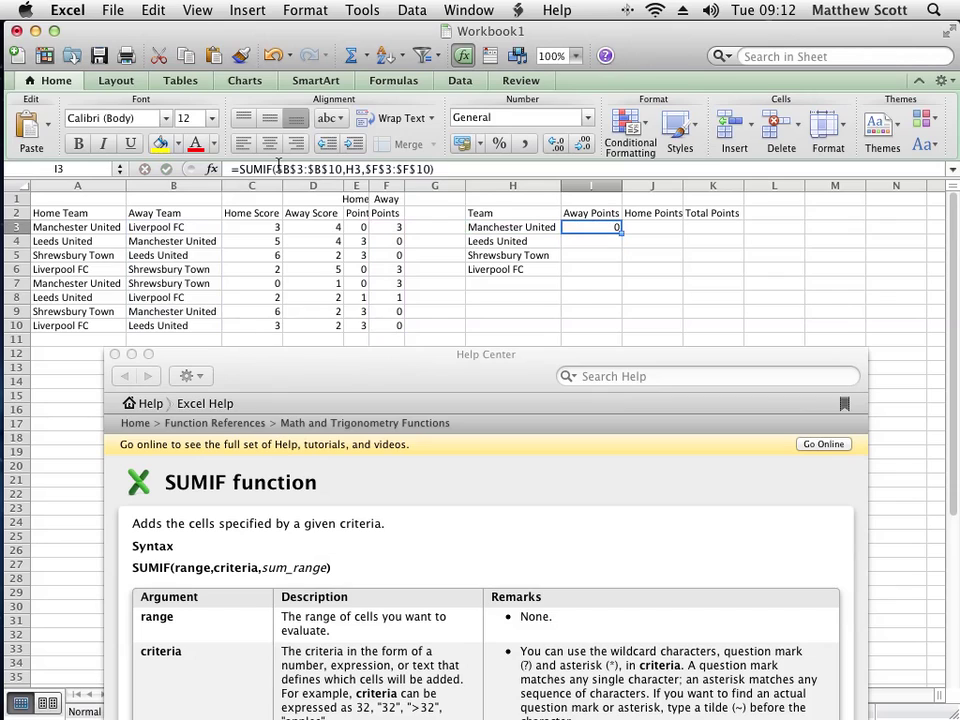
{"action": "left_click_drag", "start_coordinate": [619, 233], "coordinate": [617, 270]}
{"action": "left_click", "coordinate": [613, 257]}
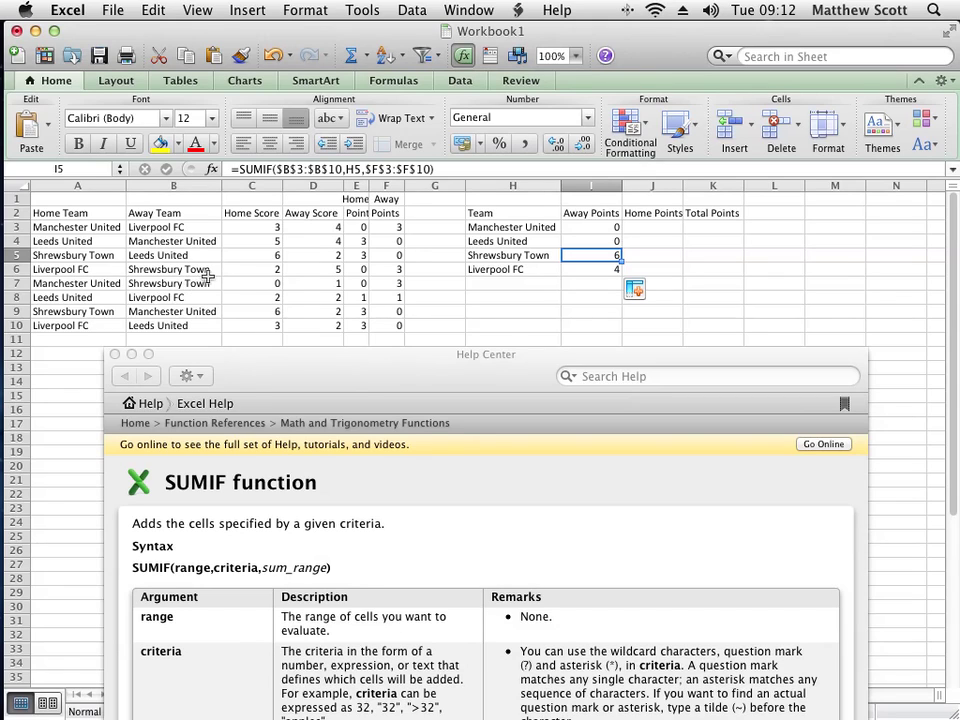
{"action": "left_click", "coordinate": [650, 227]}
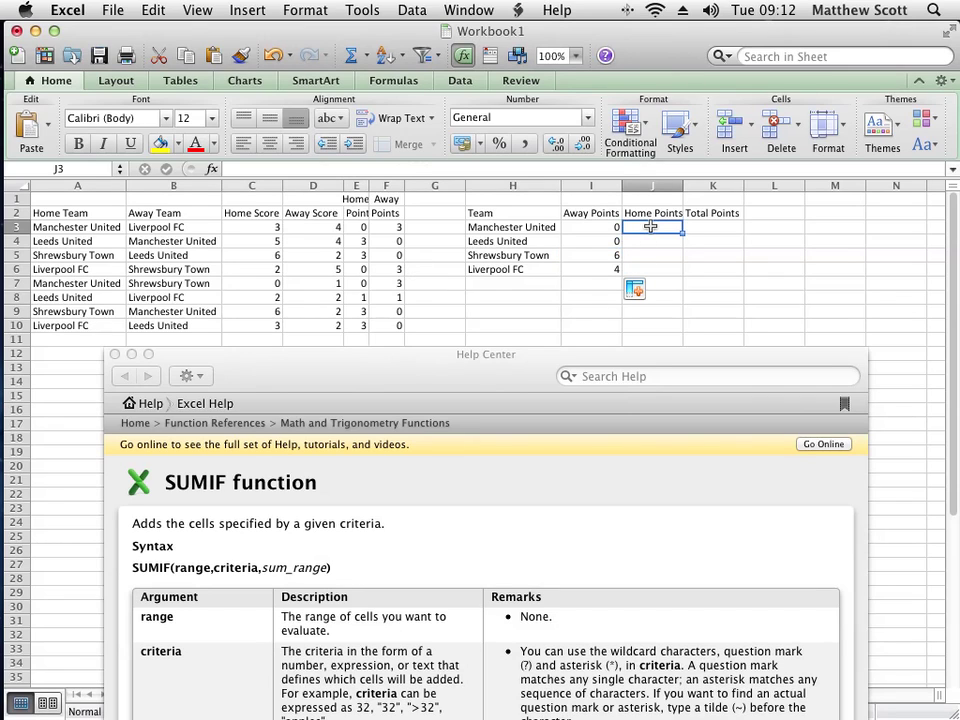
Enter =SUMIF(A3:A10,H3,E3:E10) in J3 for Manchester United's home points.
{"action": "type", "text": "="}
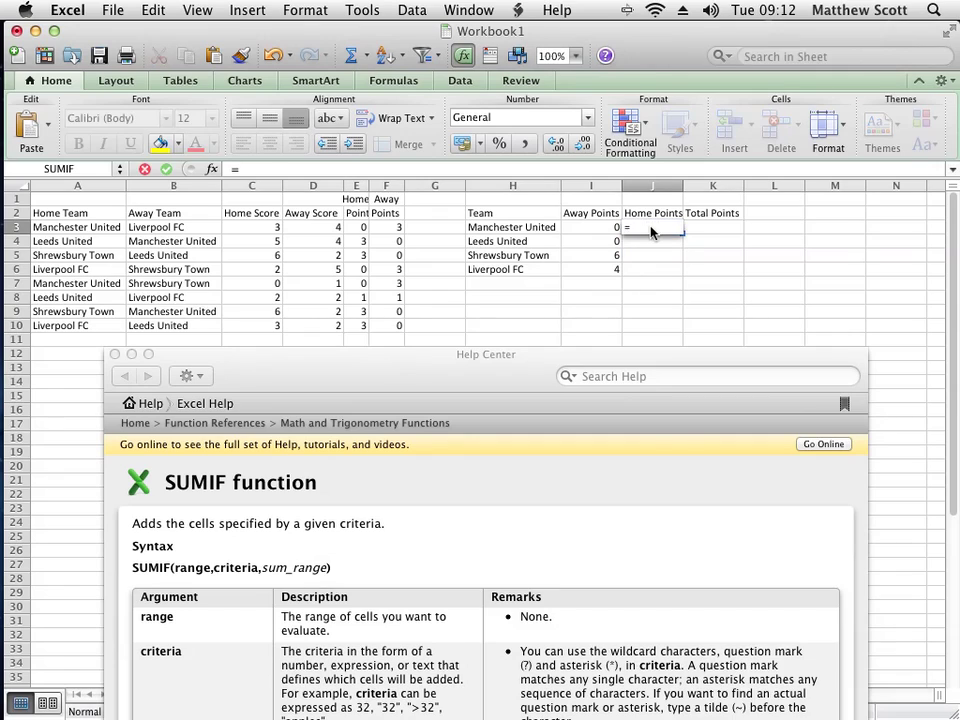
{"action": "type", "text": "sumif("}
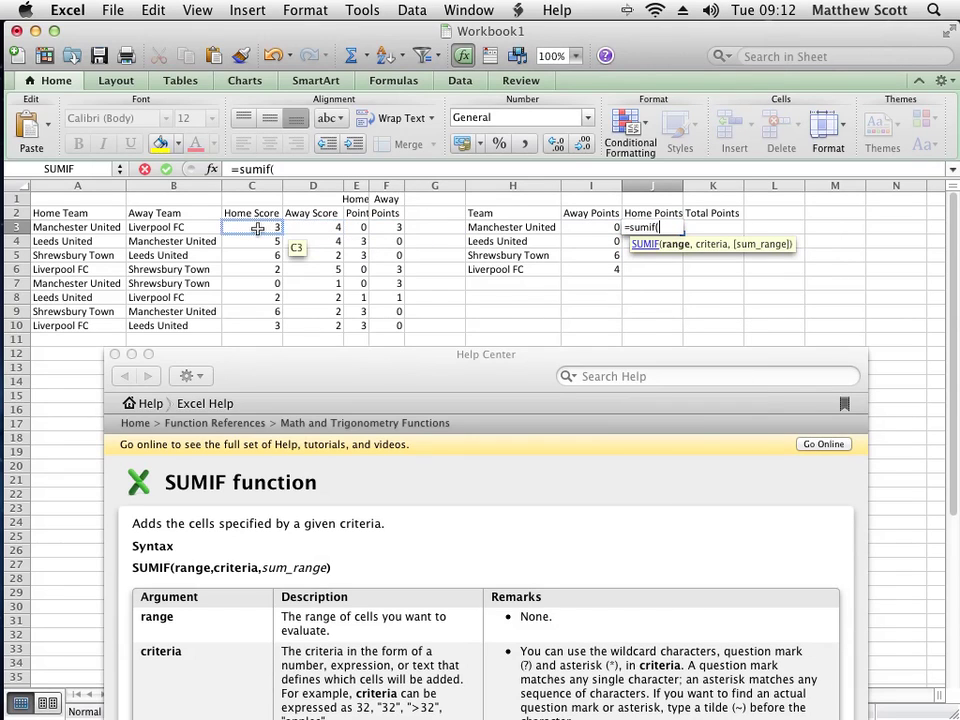
{"action": "left_click_drag", "start_coordinate": [107, 229], "coordinate": [36, 326]}
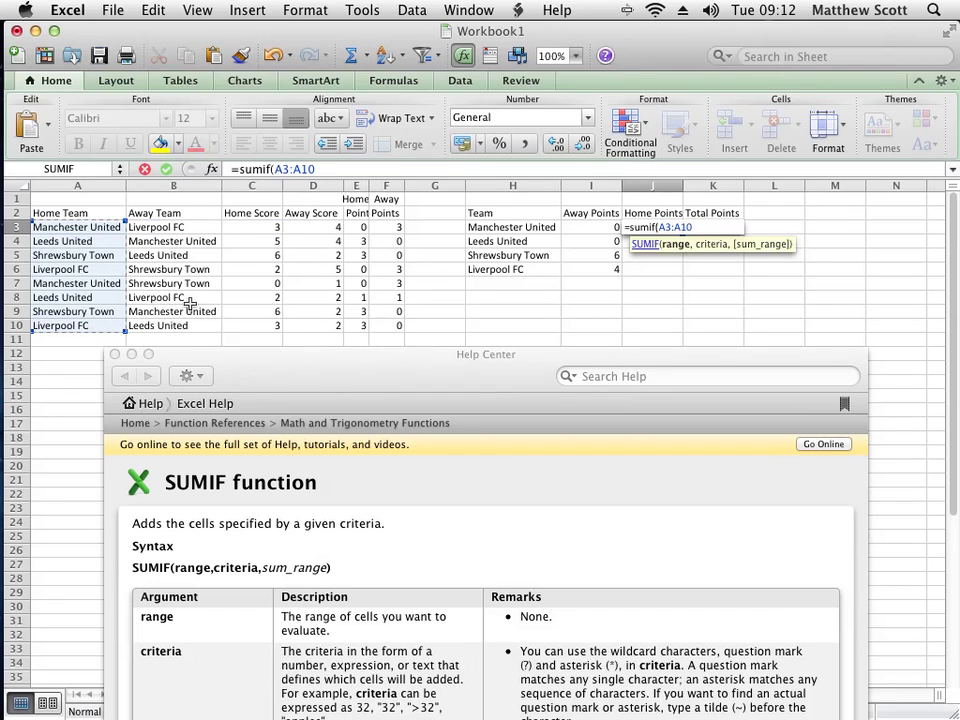
{"action": "type", "text": ","}
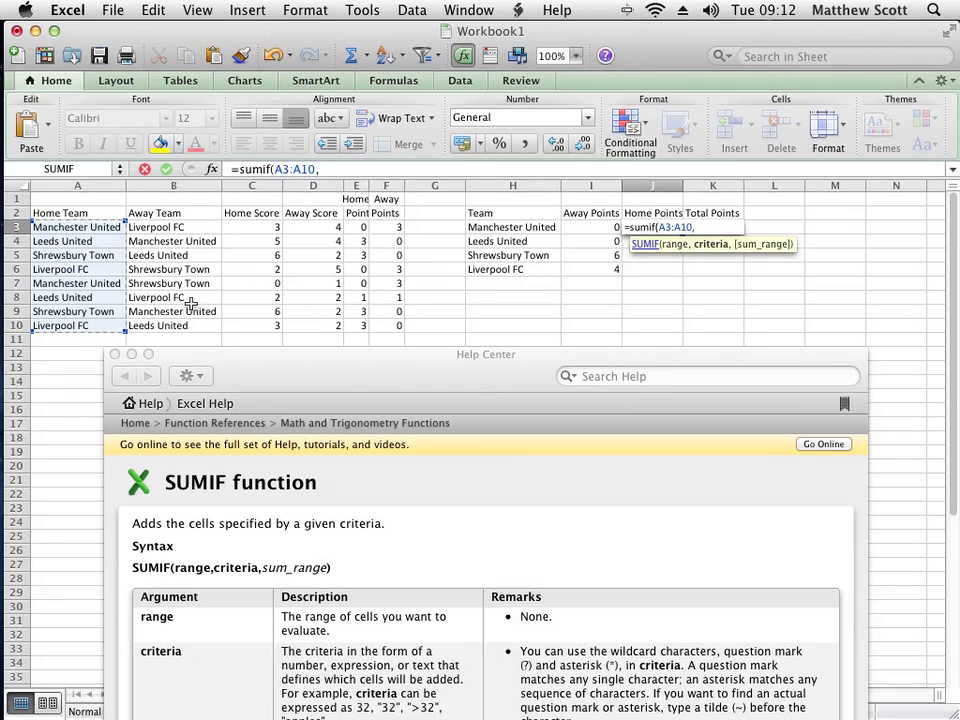
{"action": "left_click", "coordinate": [509, 226]}
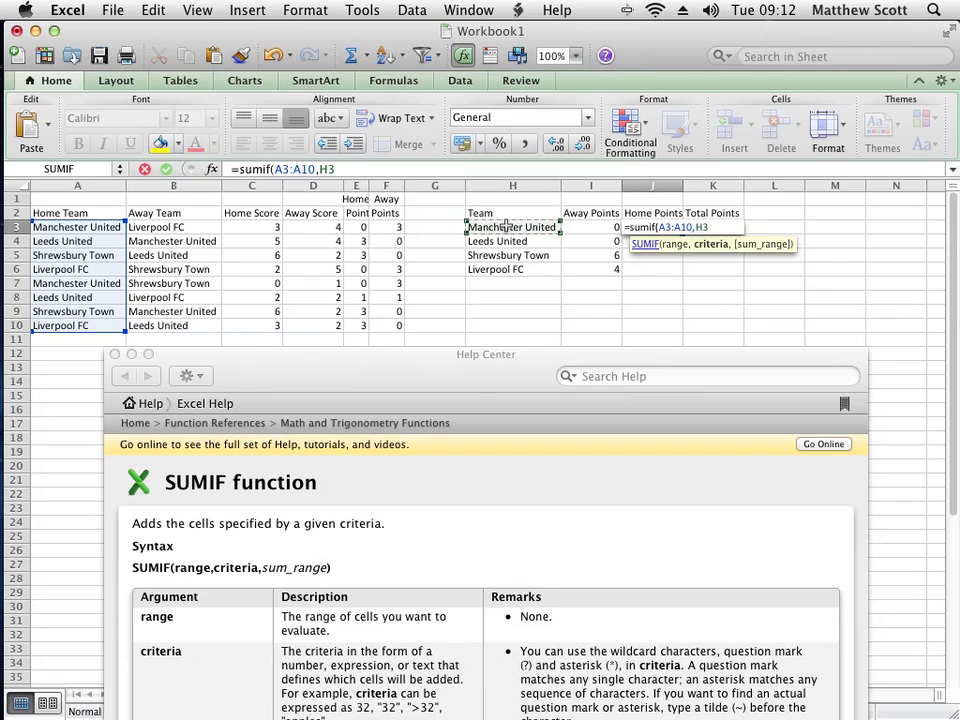
{"action": "type", "text": ","}
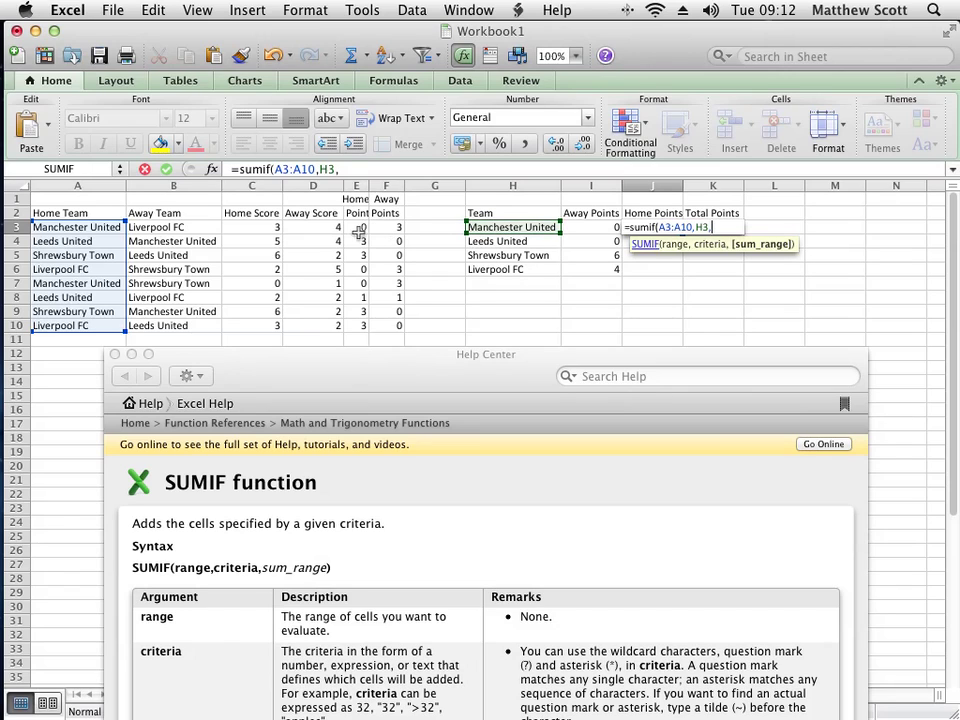
{"action": "left_click_drag", "start_coordinate": [355, 227], "coordinate": [356, 326]}
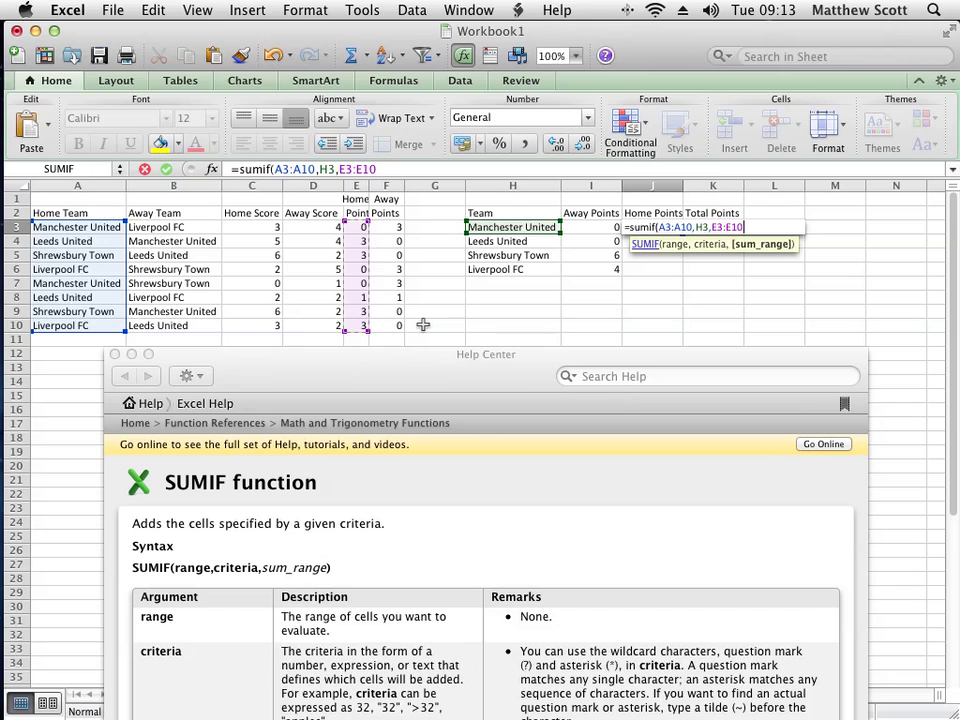
{"action": "type", "text": ")"}
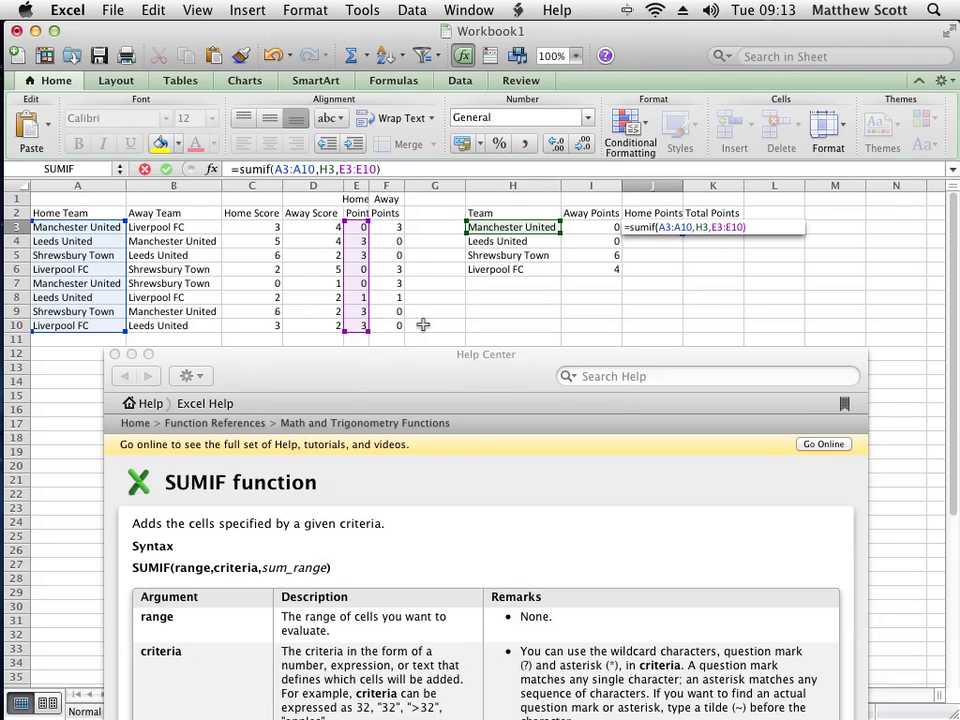
{"action": "key", "text": "Return"}
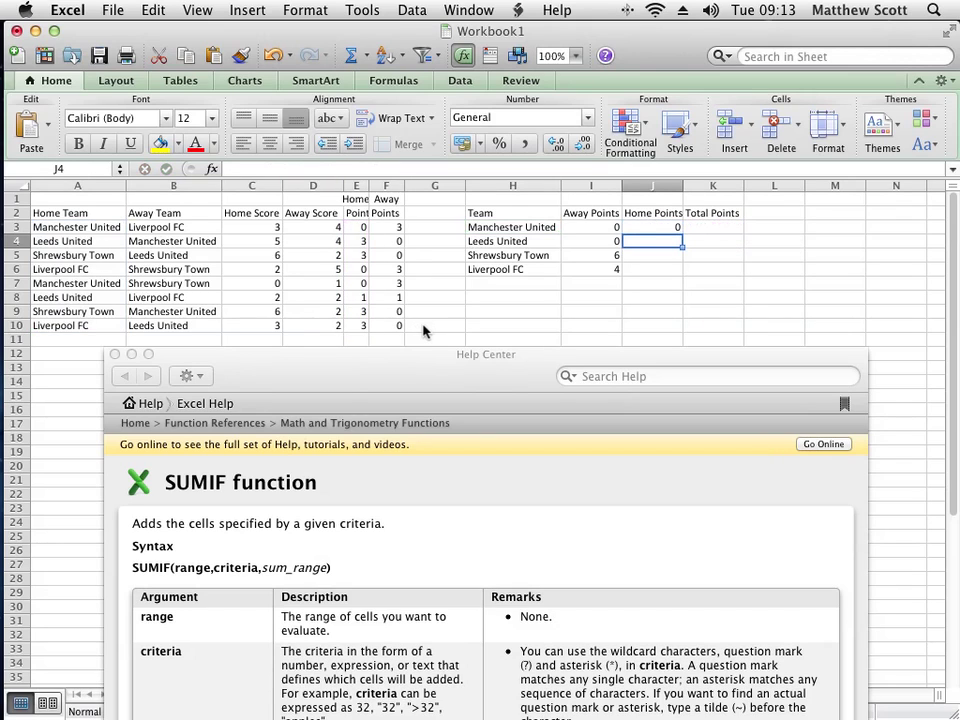
Review the column E points formulas and return to J3.
{"action": "key", "text": "Up"}
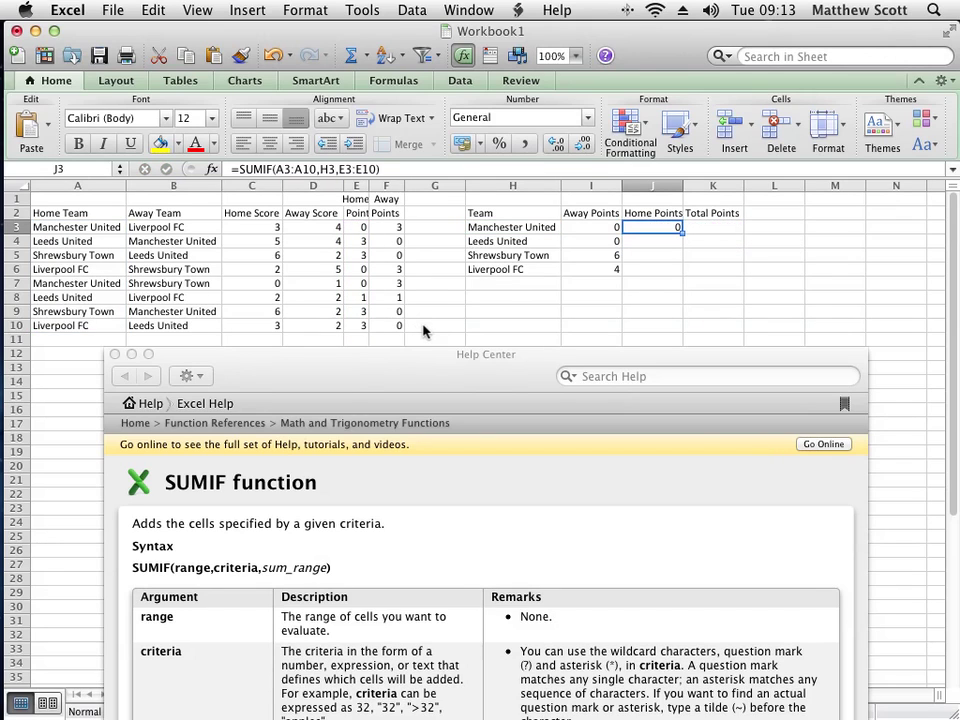
{"action": "left_click", "coordinate": [366, 228]}
{"action": "key", "text": "Down"}
{"action": "key", "text": "Down"}
{"action": "key", "text": "Down"}
{"action": "key", "text": "Down"}
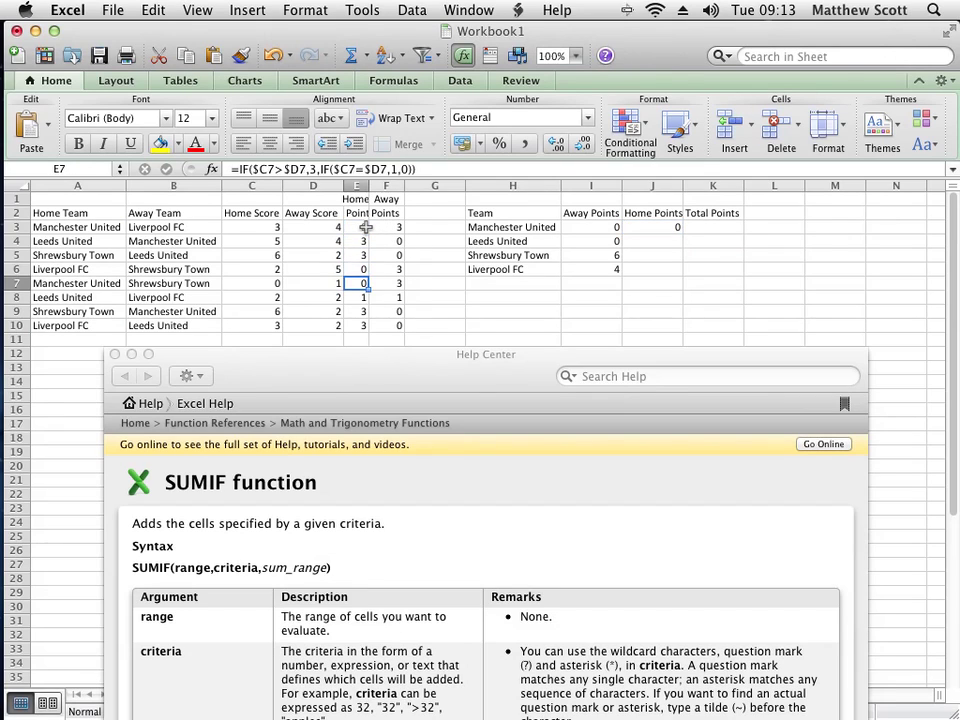
{"action": "left_click", "coordinate": [670, 228]}
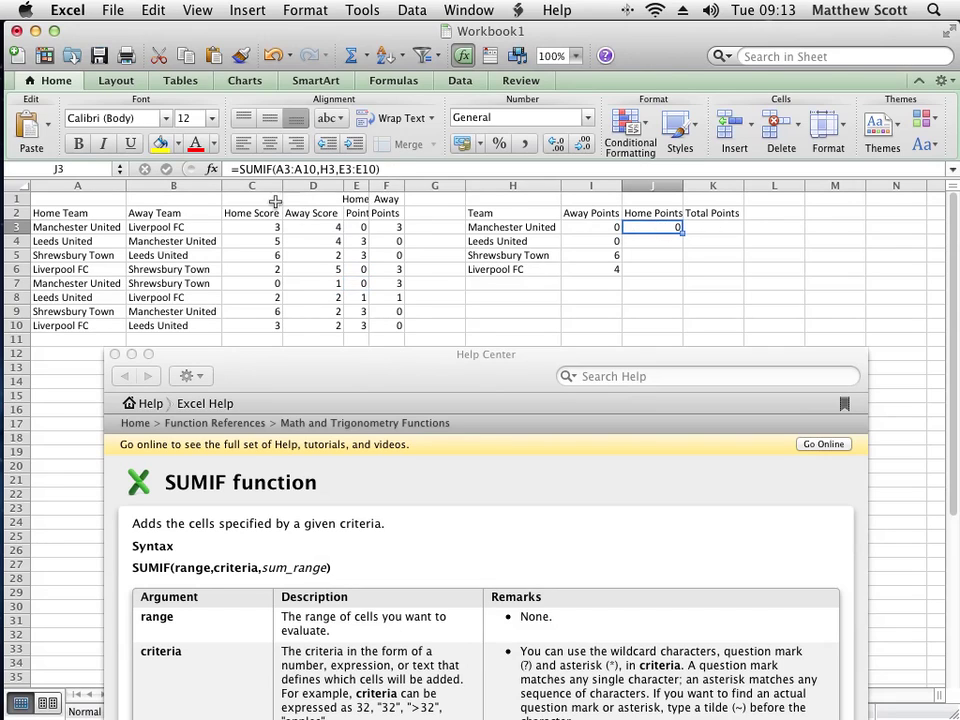
Make J3's ranges absolute: =SUMIF($A$3:$A$10,H3,$E$3:$E$10).
{"action": "left_click", "coordinate": [277, 169]}
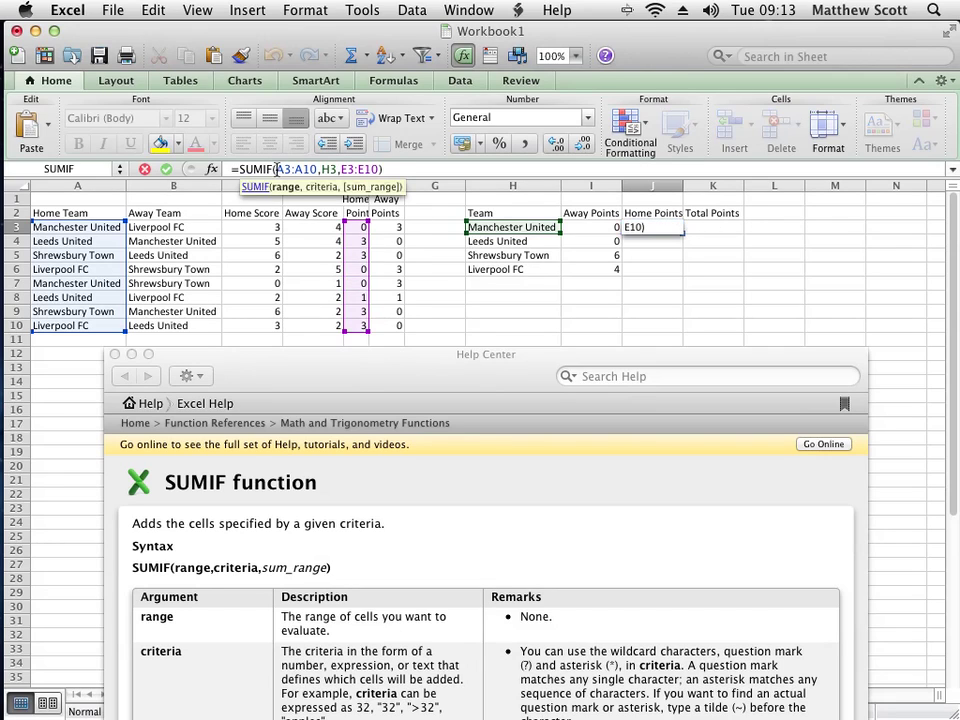
{"action": "type", "text": "$A$"}
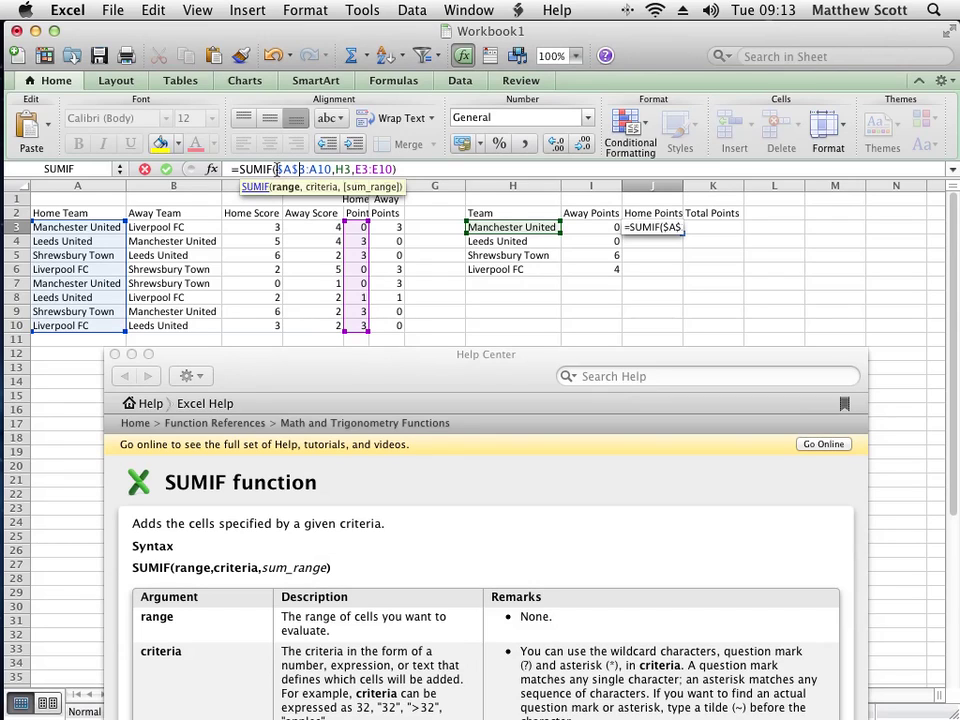
{"action": "key", "text": "Right"}
{"action": "type", "text": "$"}
{"action": "key", "text": "Right"}
{"action": "key", "text": "Right"}
{"action": "type", "text": "$"}
{"action": "key", "text": "Right"}
{"action": "type", "text": "$"}
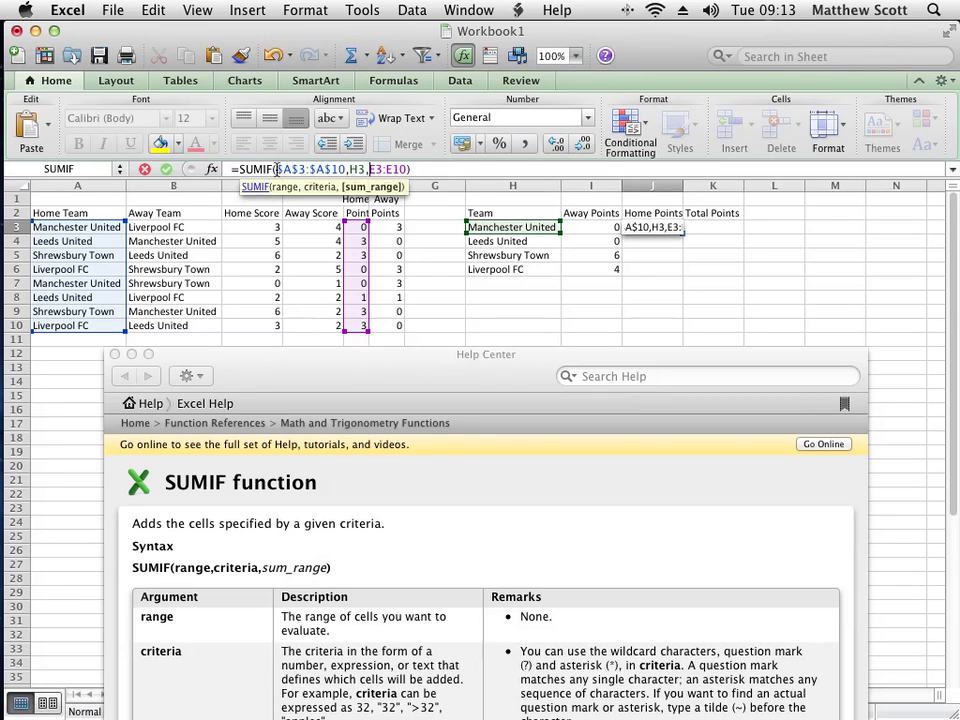
{"action": "key", "text": "Right"}
{"action": "key", "text": "Right"}
{"action": "key", "text": "Right"}
{"action": "key", "text": "Right"}
{"action": "key", "text": "Right"}
{"action": "key", "text": "Right"}
{"action": "type", "text": "$"}
{"action": "key", "text": "Right"}
{"action": "type", "text": "$A"}
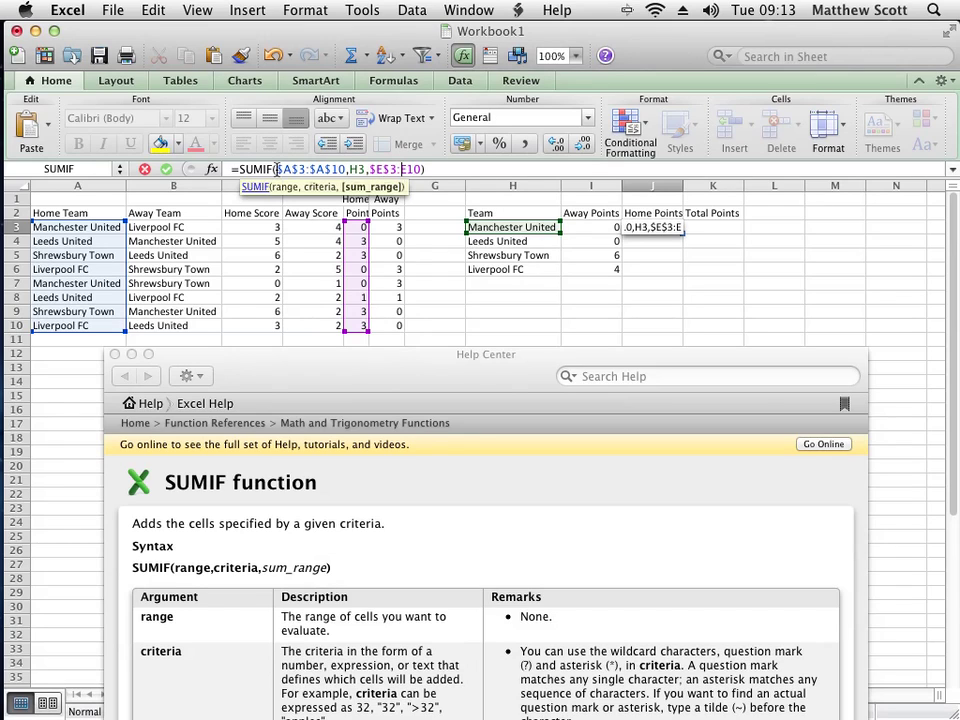
{"action": "type", "text": "$"}
{"action": "key", "text": "Right"}
{"action": "type", "text": "$"}
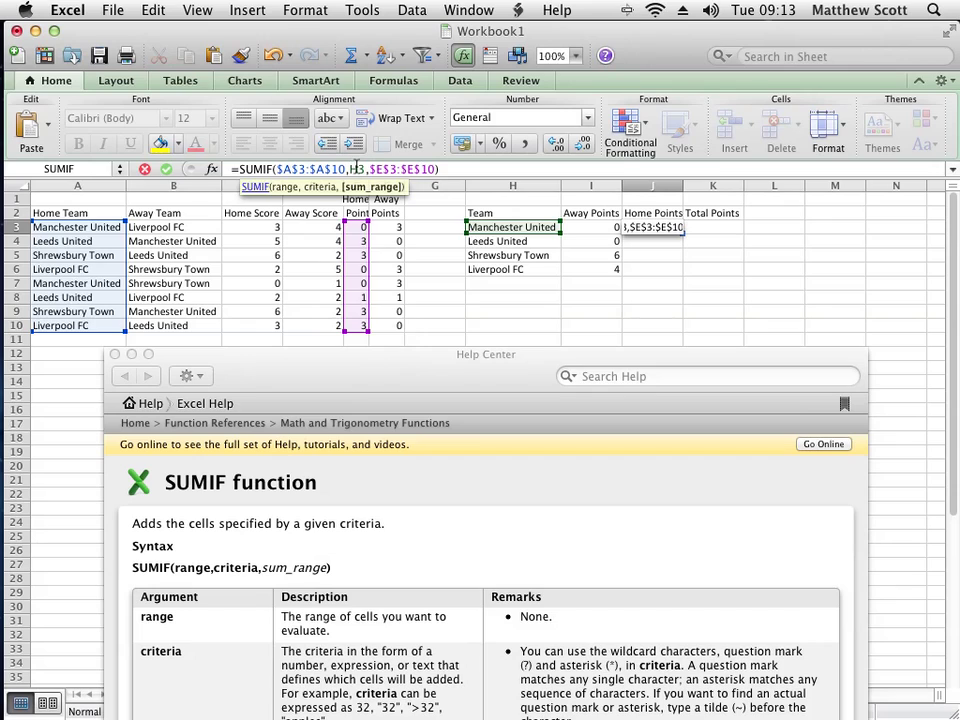
Commit the home points formula and fill it down to J6, giving 0, 4, 6, 3.
{"action": "key", "text": "Return"}
{"action": "key", "text": "Up"}
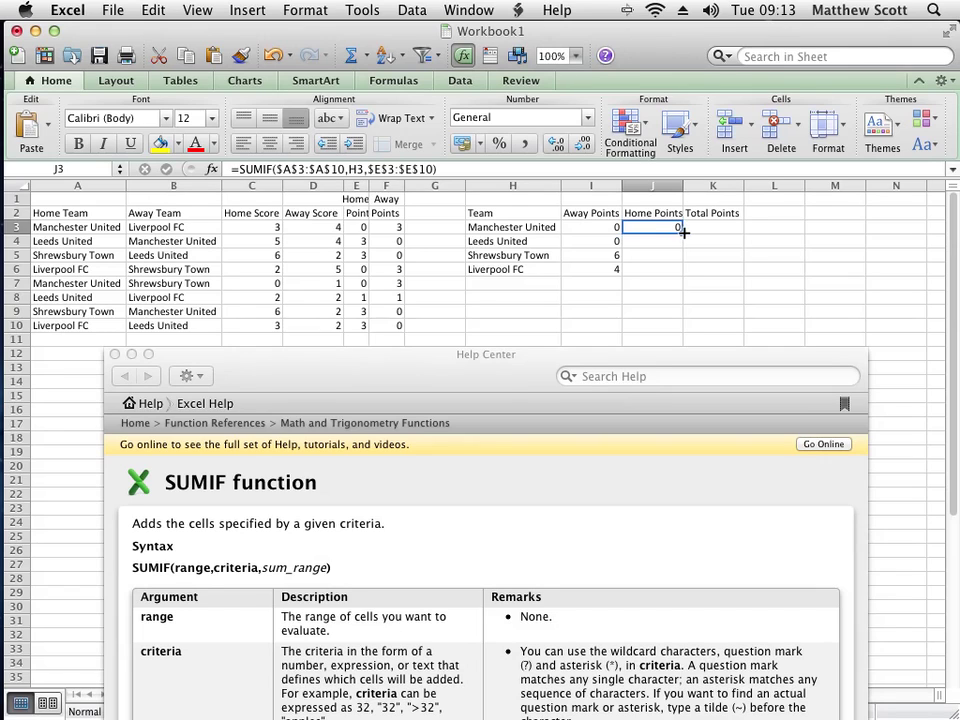
{"action": "left_click_drag", "start_coordinate": [684, 231], "coordinate": [677, 276]}
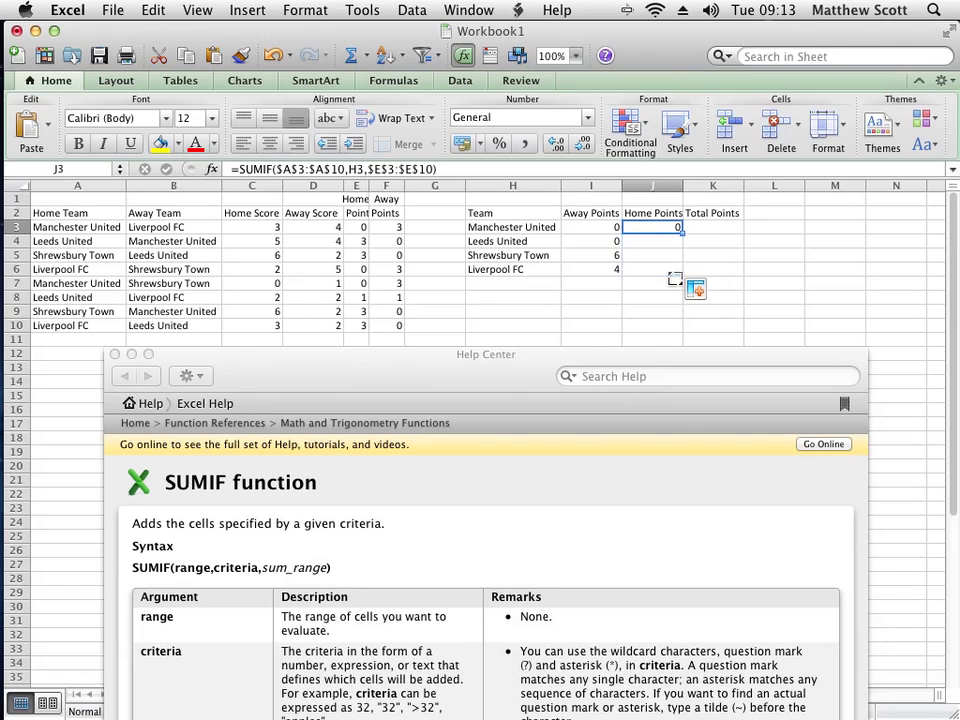
Enter =I3+J3 in K3 and fill it down to K6, giving totals 0, 4, 12, 7.
{"action": "left_click", "coordinate": [712, 229]}
{"action": "type", "text": "="}
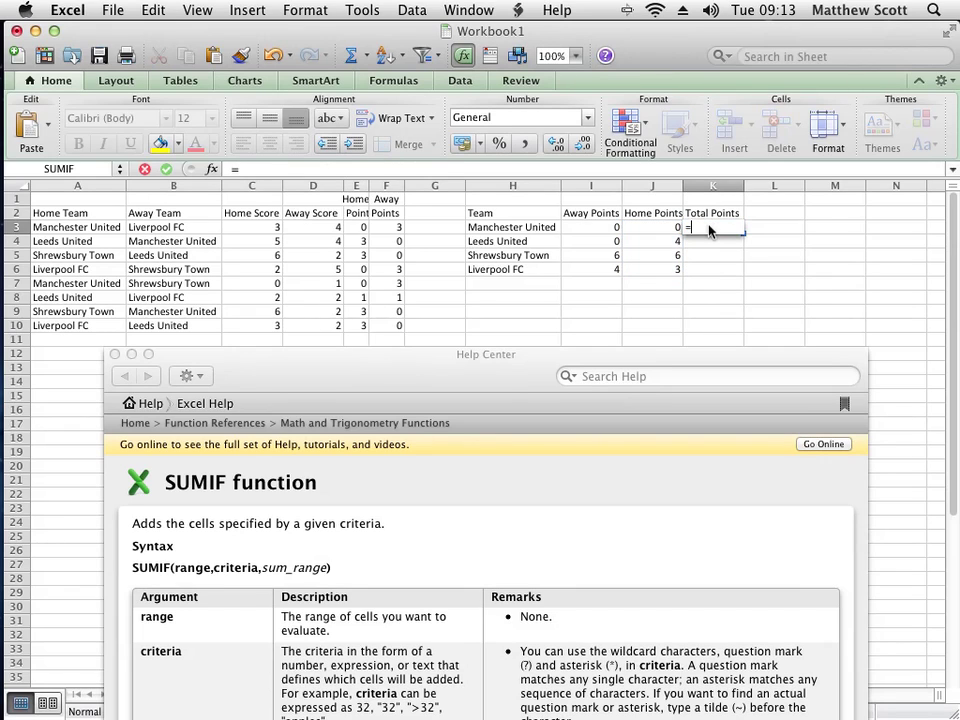
{"action": "key", "text": "Left"}
{"action": "key", "text": "Left"}
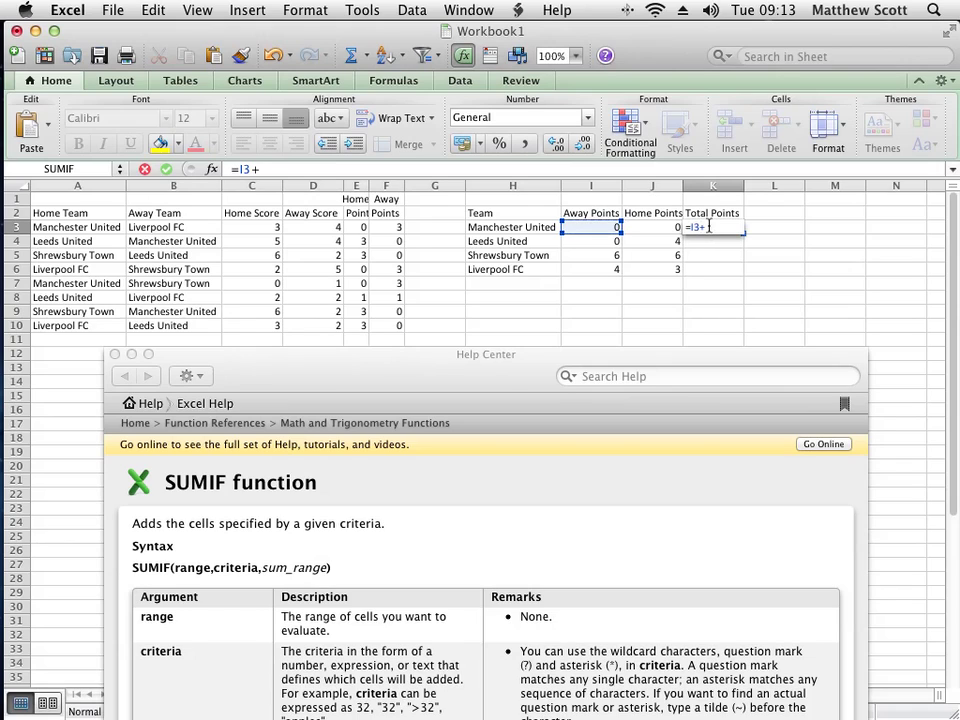
{"action": "type", "text": "J3"}
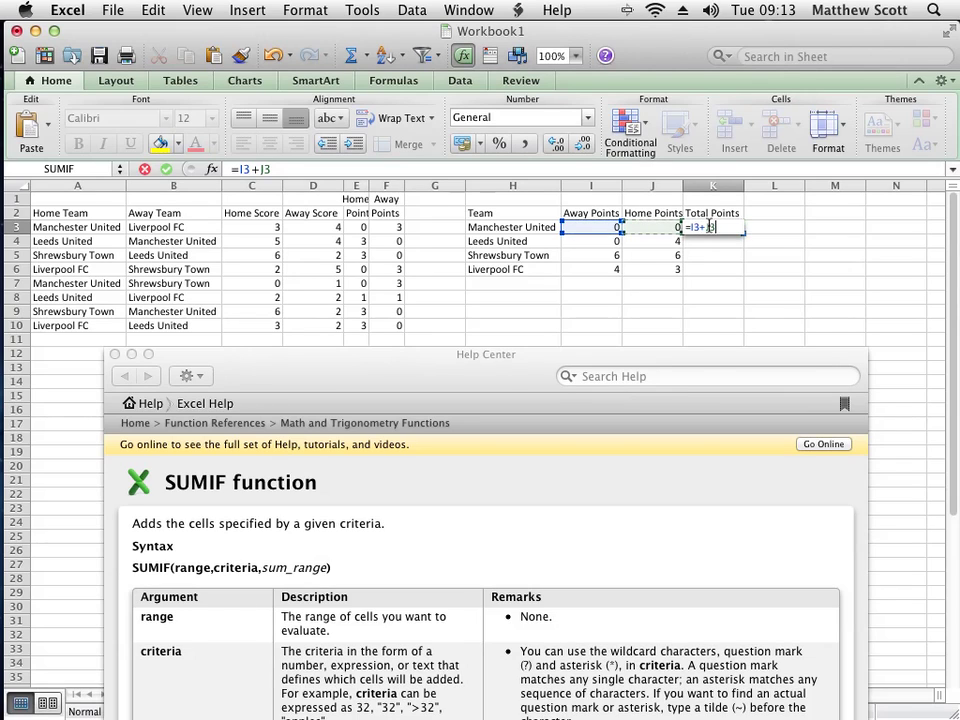
{"action": "key", "text": "Return"}
{"action": "left_click", "coordinate": [709, 227]}
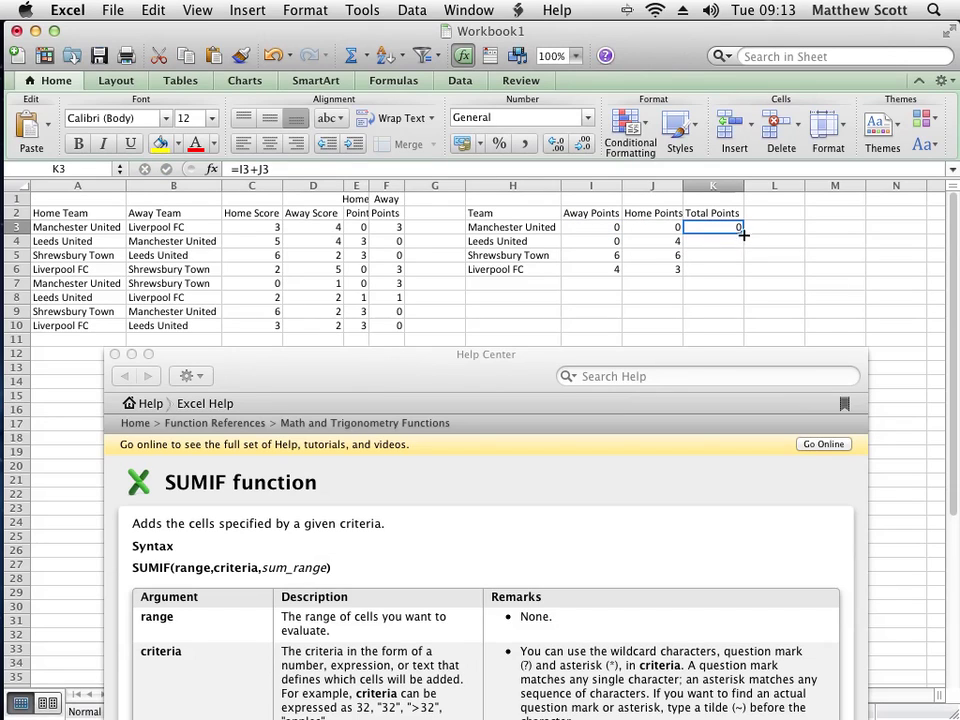
{"action": "left_click_drag", "start_coordinate": [742, 233], "coordinate": [742, 290]}
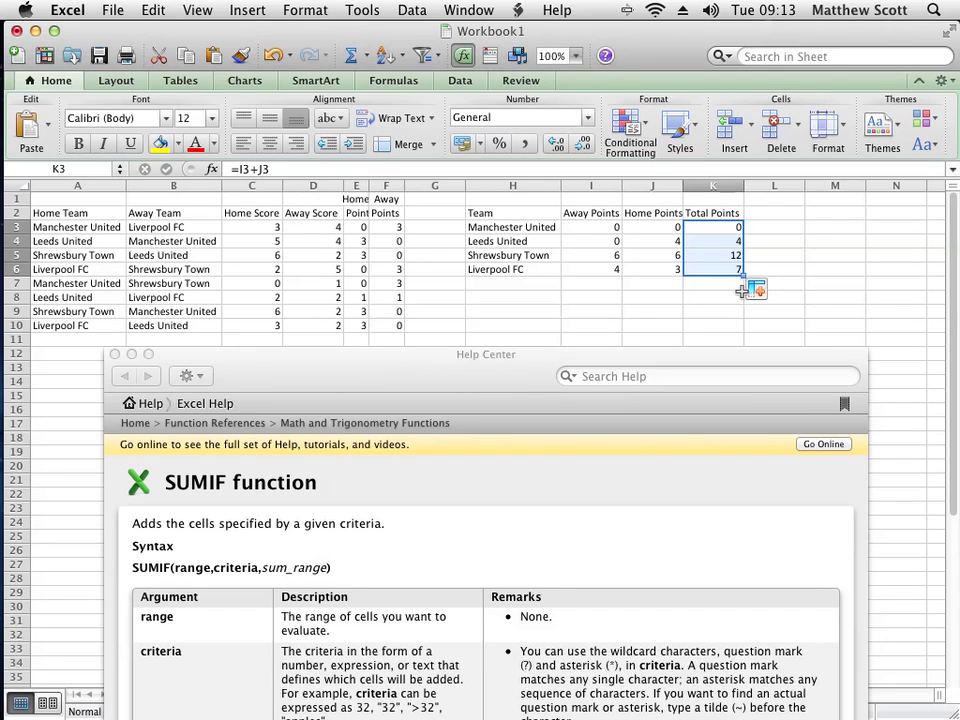
Close Help Center and switch I3's range argument to the whole column B.
{"action": "left_click", "coordinate": [115, 354]}
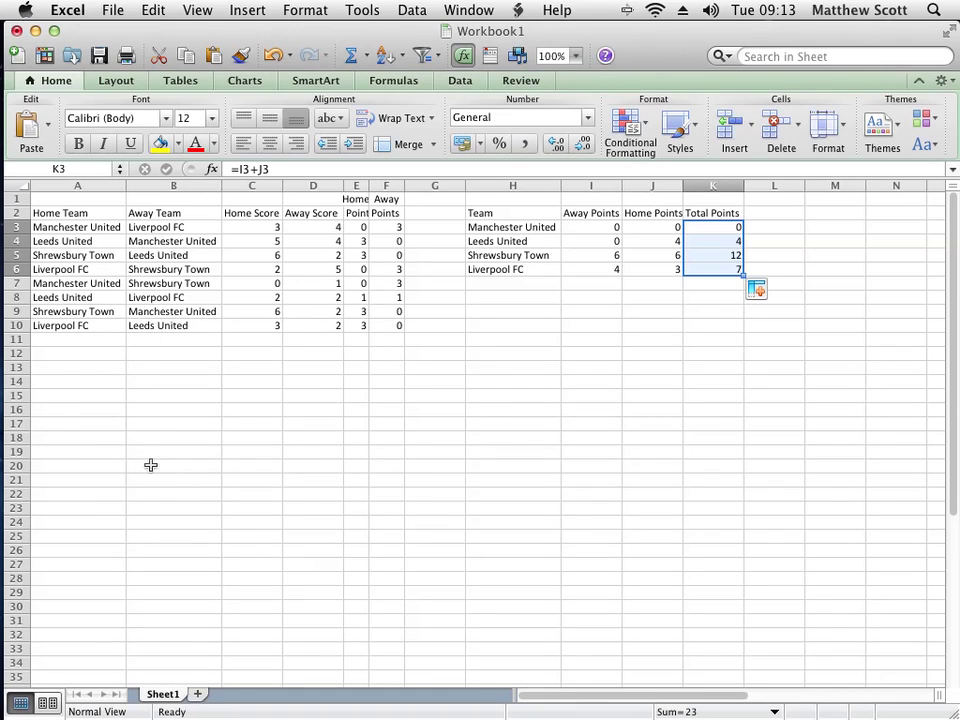
{"action": "left_click", "coordinate": [604, 228]}
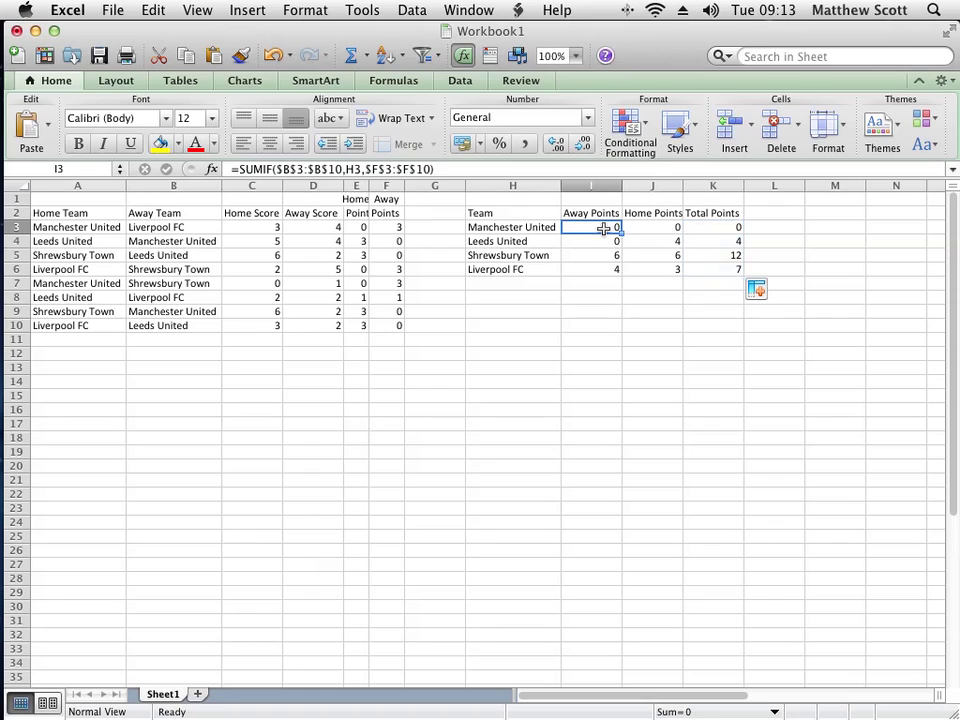
{"action": "left_click", "coordinate": [286, 170]}
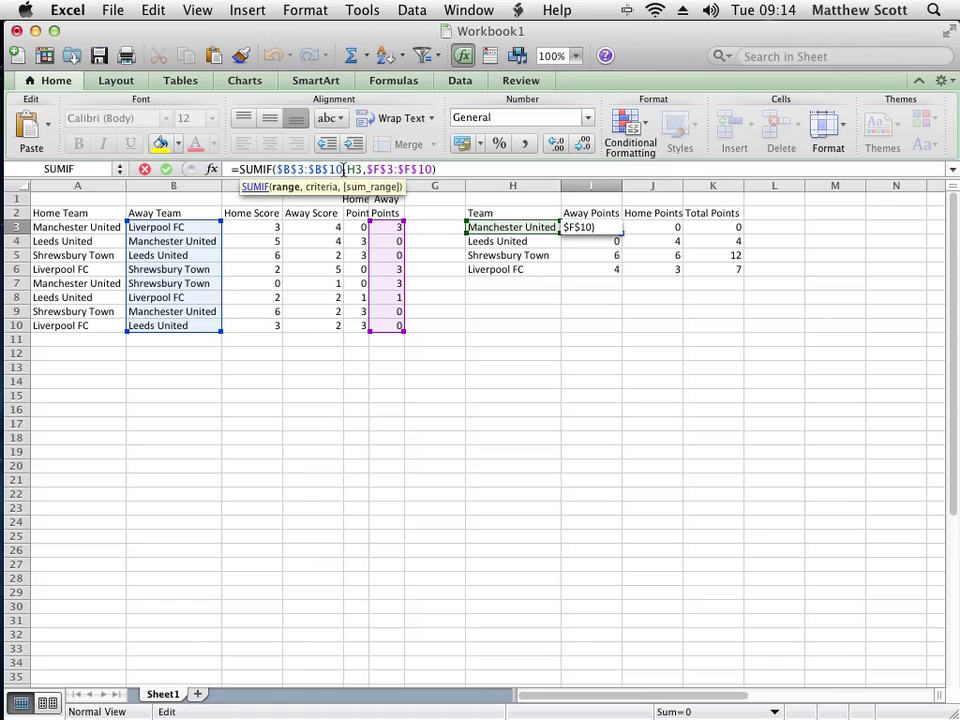
{"action": "left_click_drag", "start_coordinate": [343, 170], "coordinate": [276, 170]}
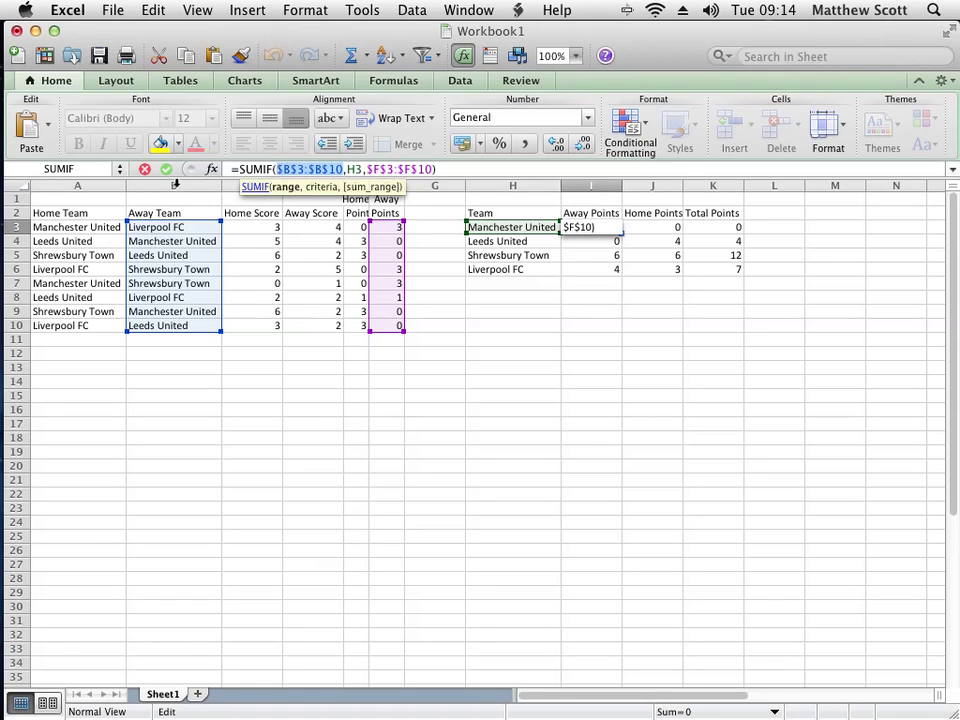
{"action": "left_click", "coordinate": [175, 186]}
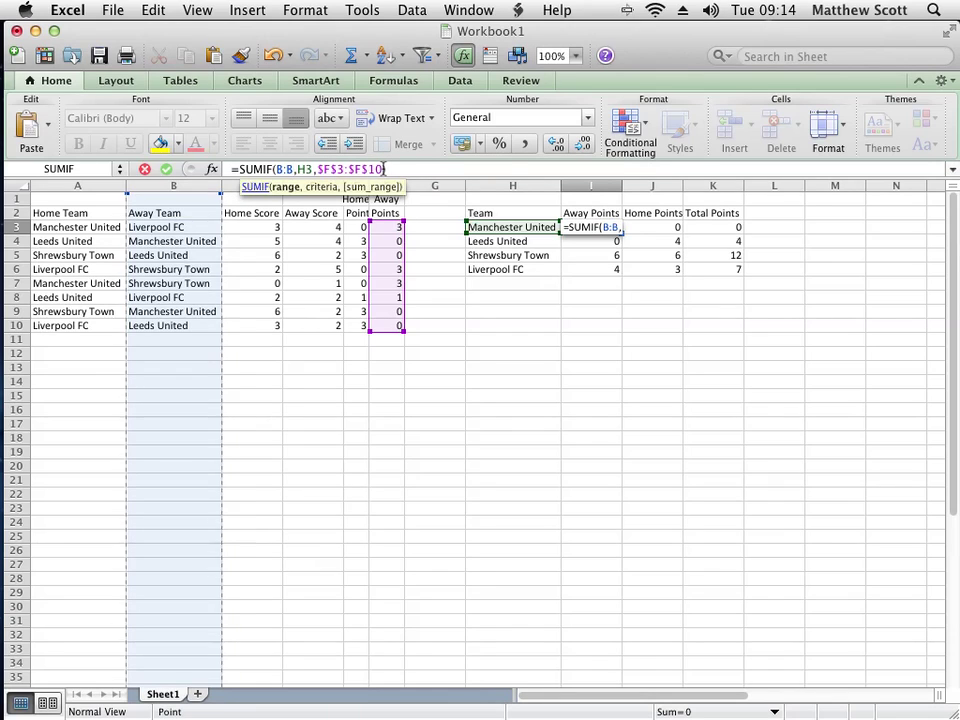
{"action": "left_click_drag", "start_coordinate": [385, 169], "coordinate": [318, 169]}
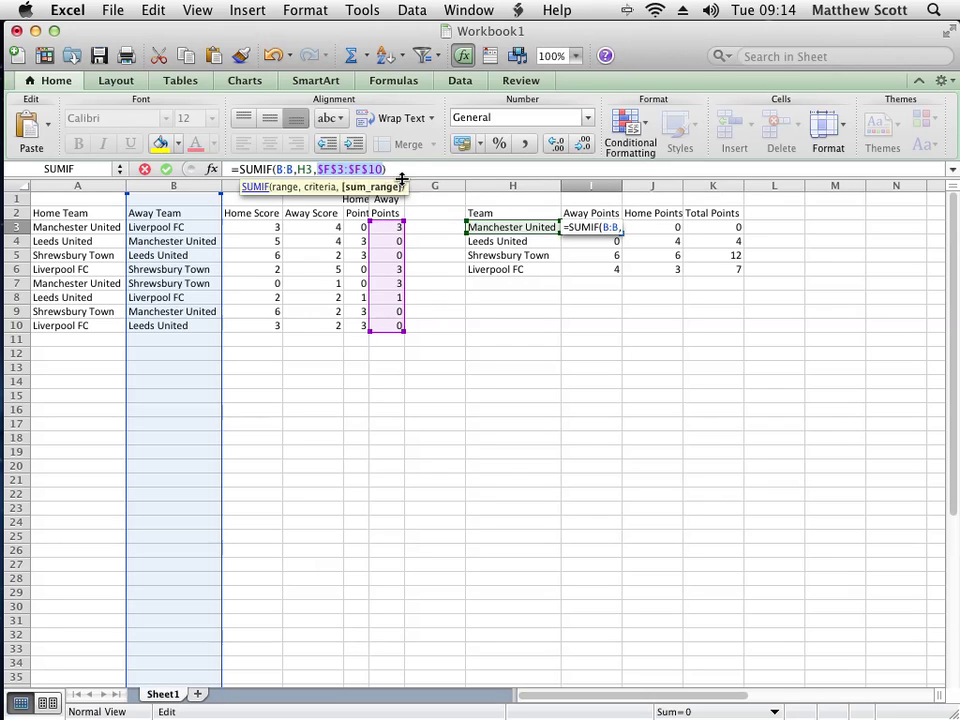
{"action": "left_click", "coordinate": [388, 169]}
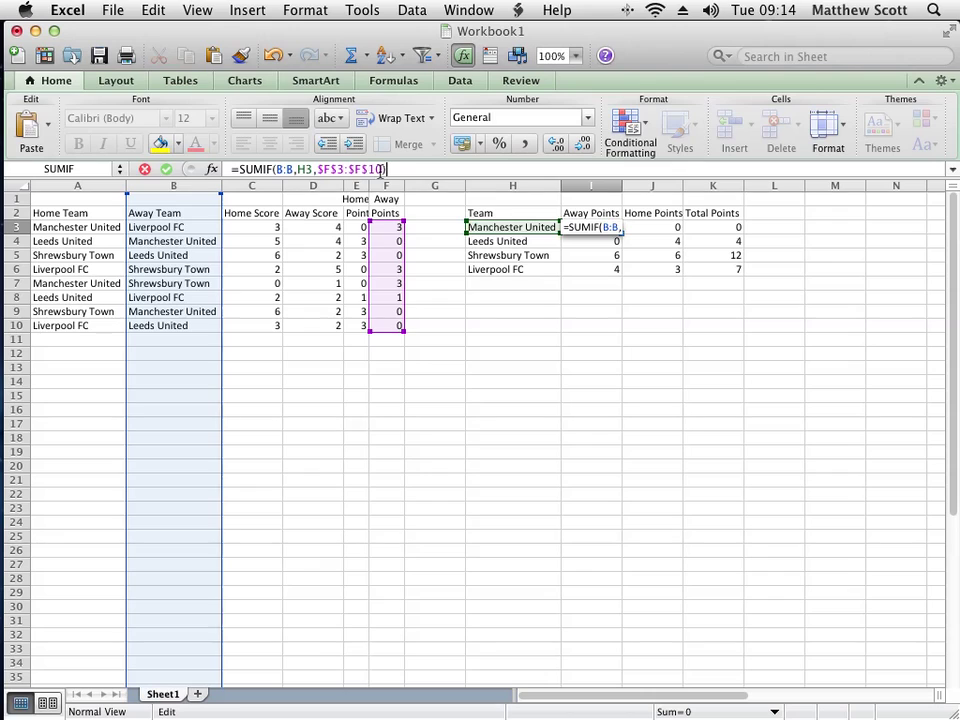
{"action": "key", "text": "BackSpace"}
{"action": "key", "text": "BackSpace"}
{"action": "key", "text": "BackSpace"}
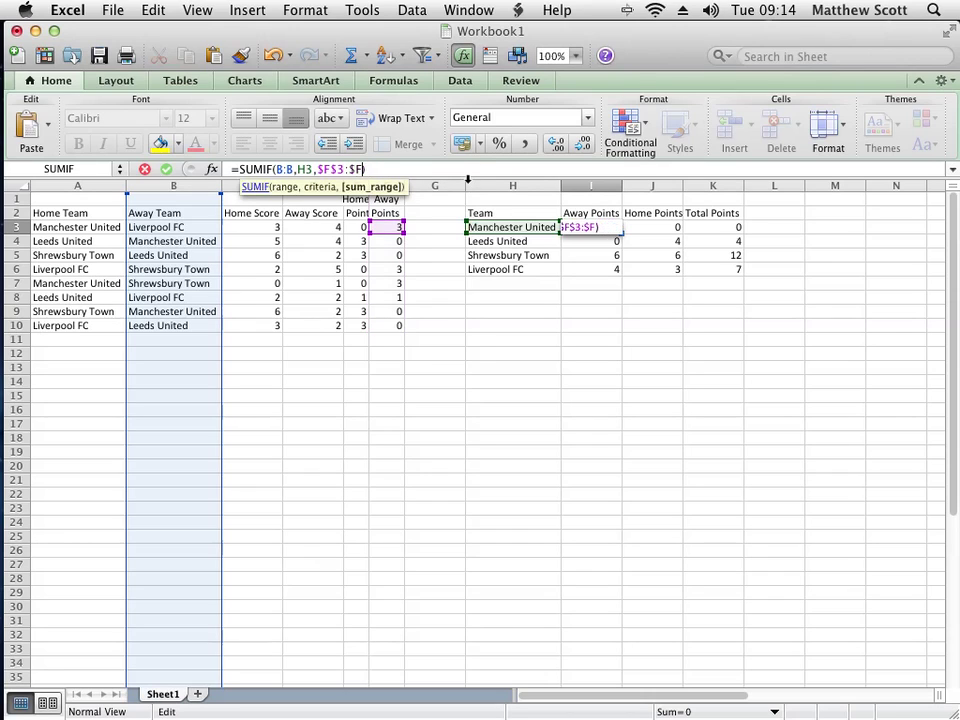
{"action": "key", "text": "BackSpace"}
{"action": "key", "text": "BackSpace"}
{"action": "key", "text": "BackSpace"}
{"action": "key", "text": "BackSpace"}
{"action": "key", "text": "BackSpace"}
{"action": "key", "text": "BackSpace"}
{"action": "key", "text": "BackSpace"}
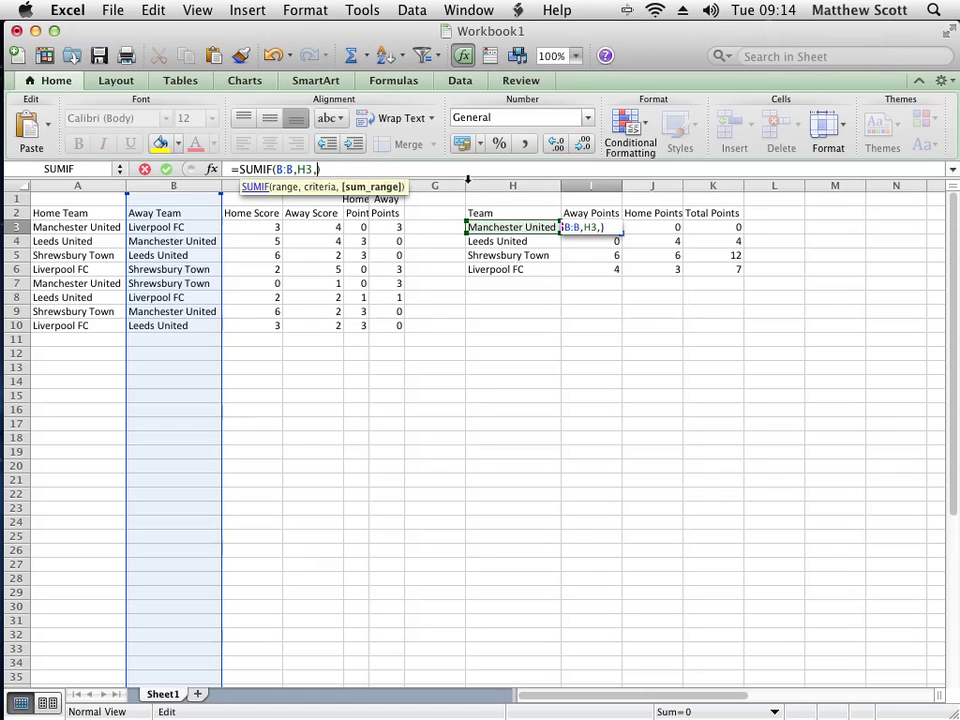
Set the sum range to F:F, making =SUMIF(B:B,H3,F:F), and fill down to I6.
{"action": "type", "text": "F:F"}
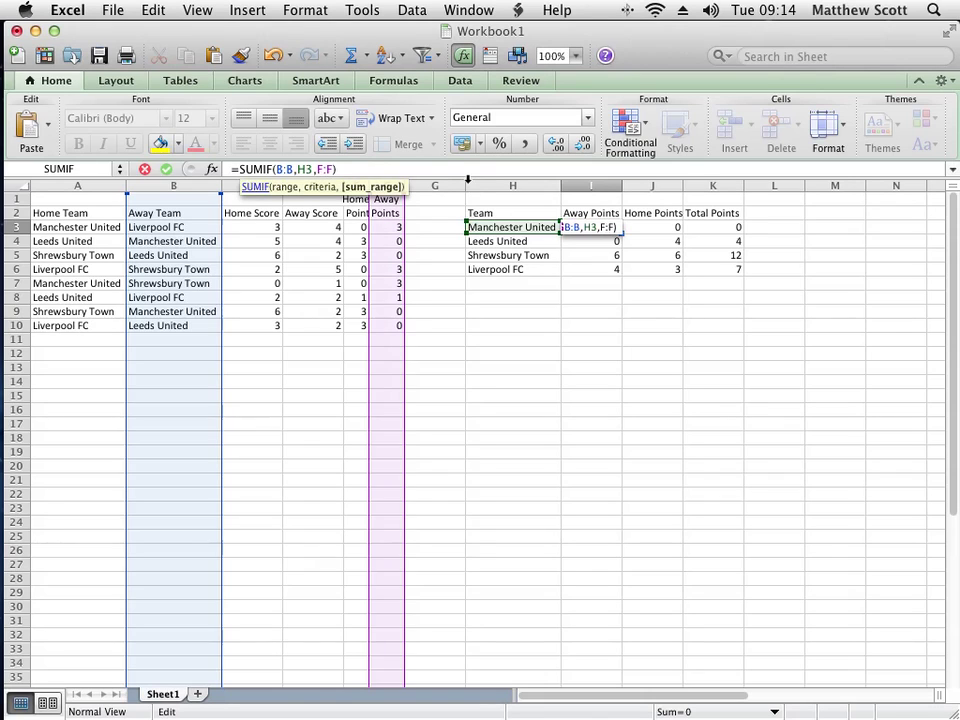
{"action": "type", "text": "+"}
{"action": "left_click", "coordinate": [467, 182]}
{"action": "key", "text": "BackSpace"}
{"action": "key", "text": "BackSpace"}
{"action": "key", "text": "BackSpace"}
{"action": "key", "text": "BackSpace"}
{"action": "key", "text": "BackSpace"}
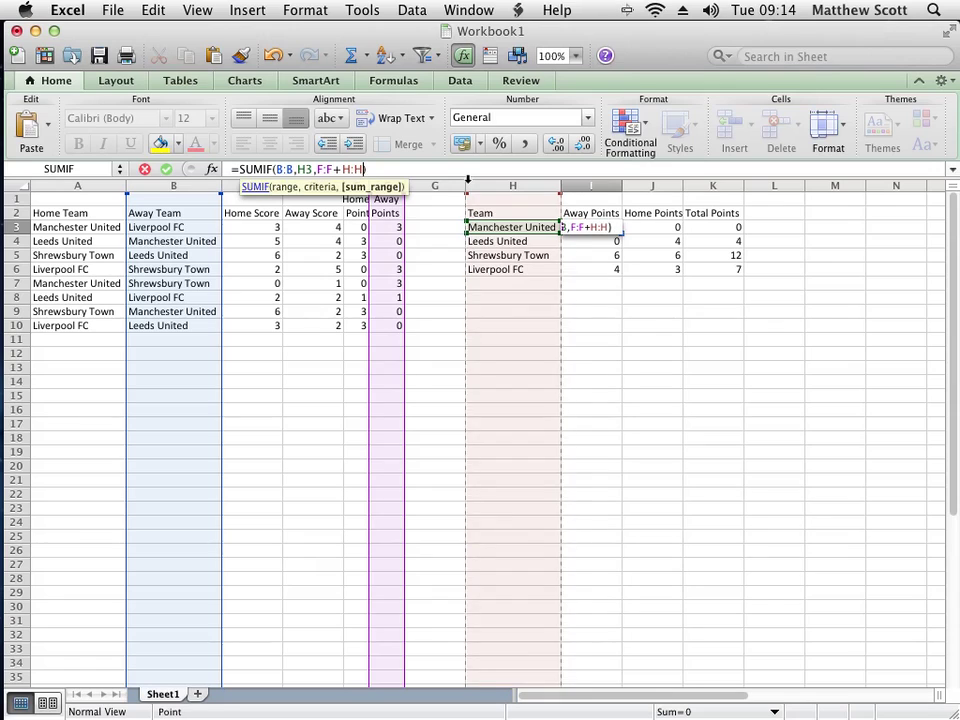
{"action": "type", "text": "F"}
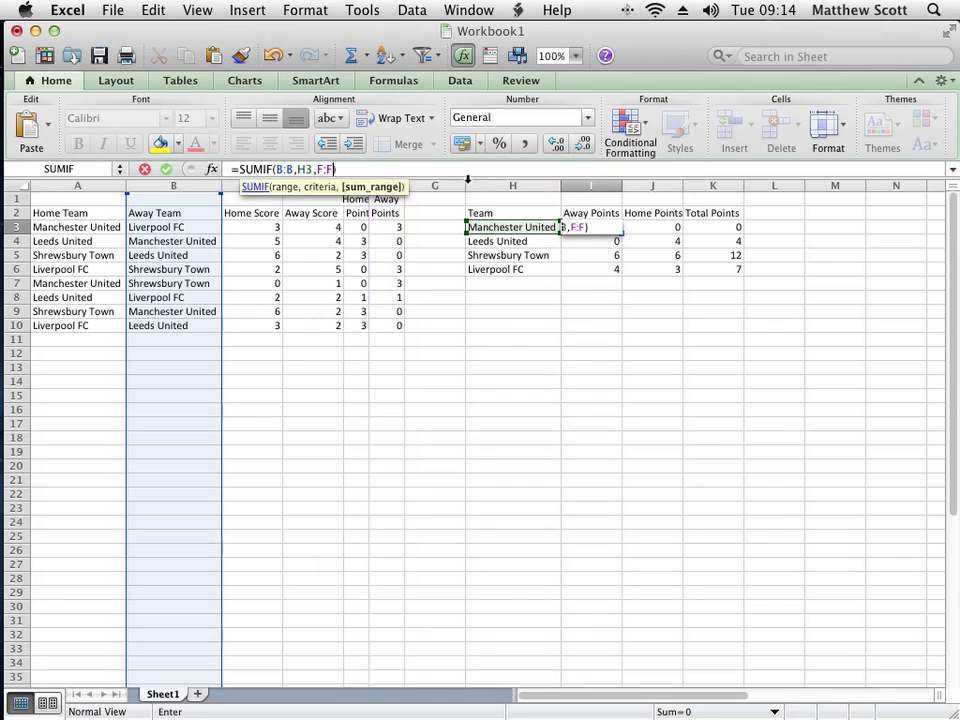
{"action": "key", "text": "Tab"}
{"action": "key", "text": "Left"}
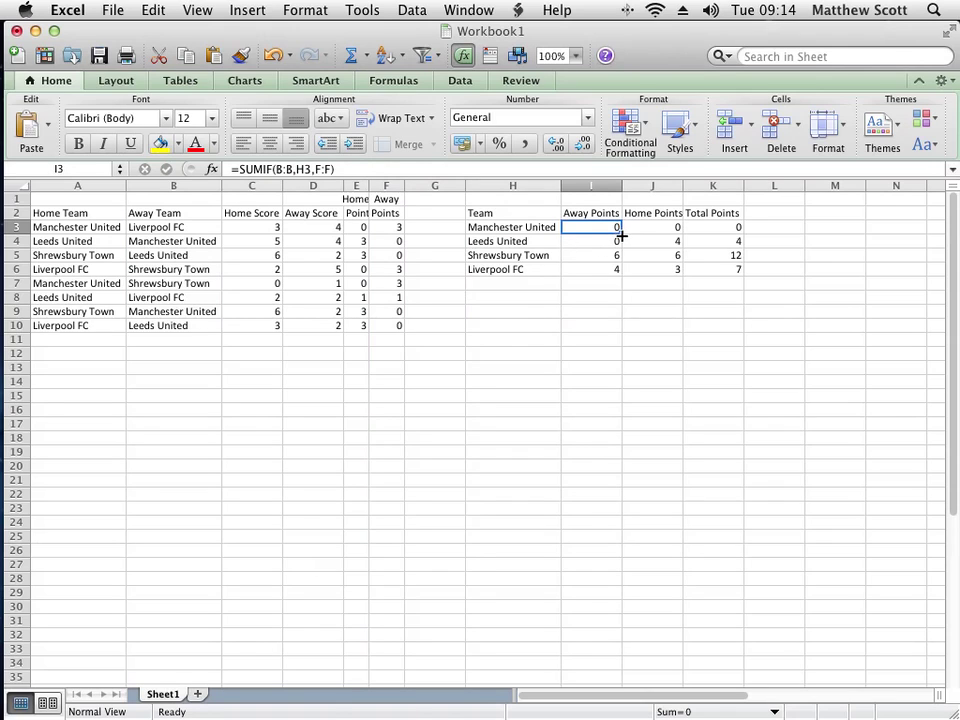
{"action": "left_click_drag", "start_coordinate": [621, 235], "coordinate": [620, 274]}
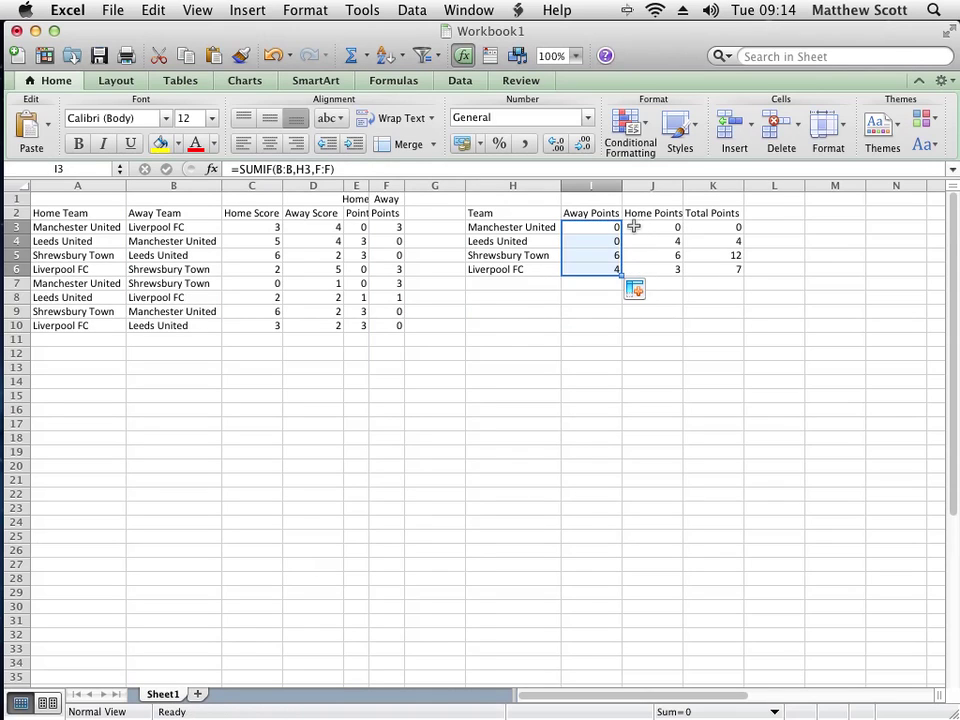
Change J3 to =SUMIF(A:A,H3,E:E) and fill it down to J6.
{"action": "left_click", "coordinate": [645, 231]}
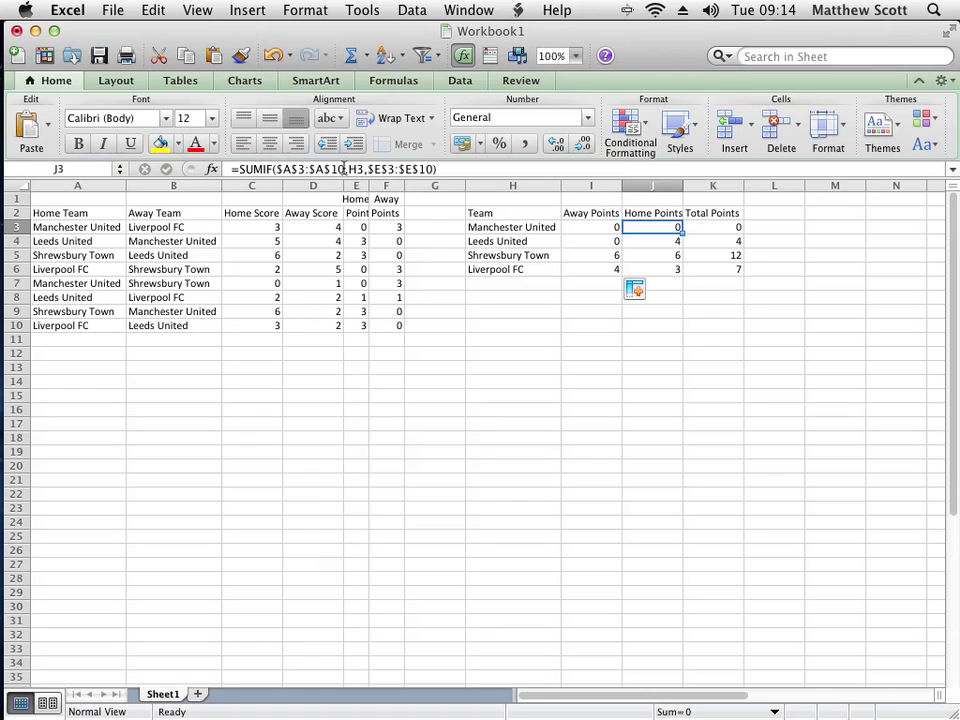
{"action": "left_click_drag", "start_coordinate": [343, 169], "coordinate": [278, 169]}
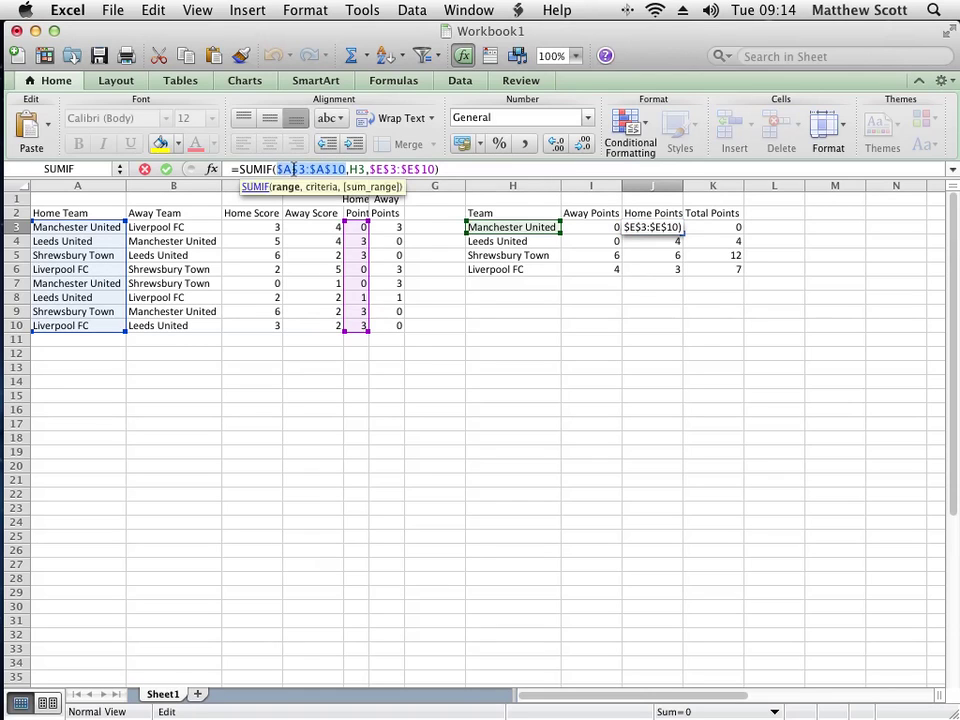
{"action": "type", "text": "A:A"}
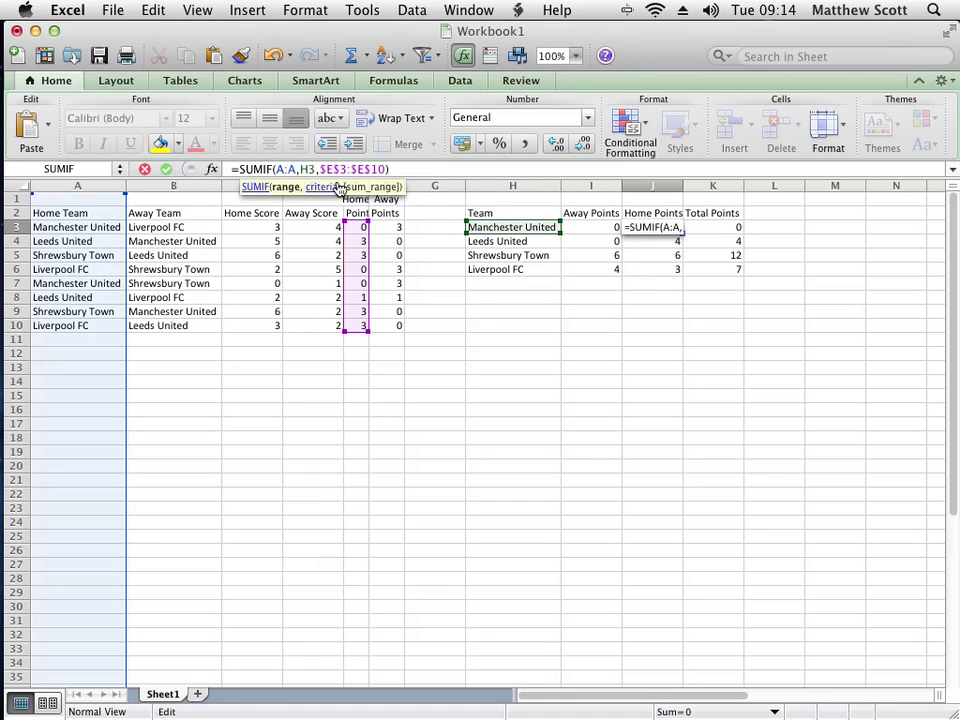
{"action": "left_click", "coordinate": [387, 169]}
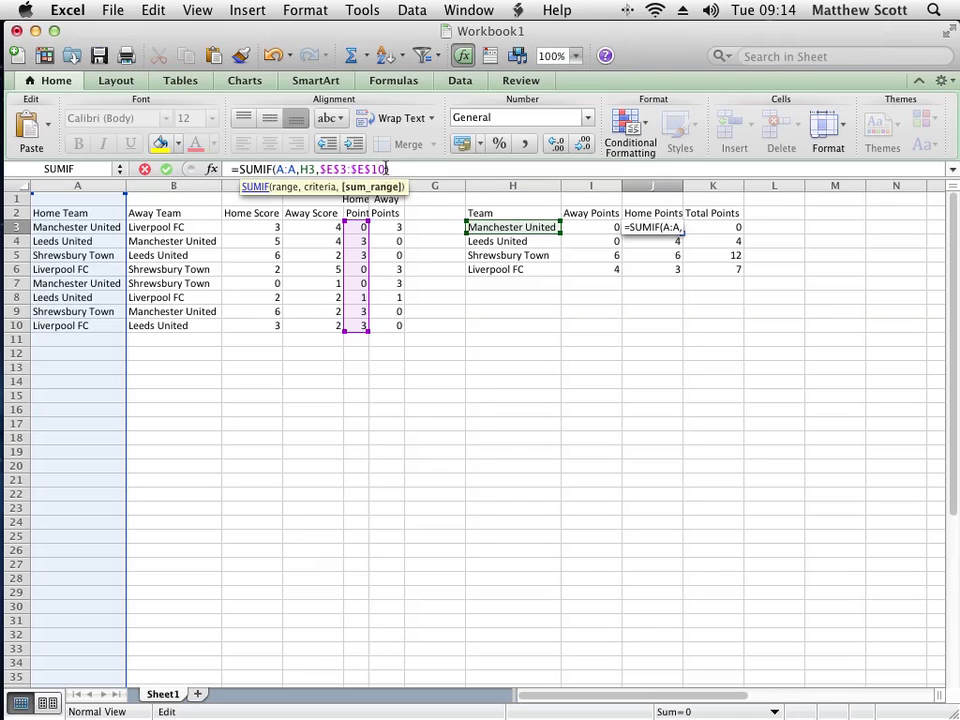
{"action": "key", "text": "BackSpace"}
{"action": "key", "text": "BackSpace"}
{"action": "key", "text": "BackSpace"}
{"action": "key", "text": "BackSpace"}
{"action": "key", "text": "BackSpace"}
{"action": "key", "text": "BackSpace"}
{"action": "key", "text": "BackSpace"}
{"action": "key", "text": "BackSpace"}
{"action": "key", "text": "BackSpace"}
{"action": "key", "text": "BackSpace"}
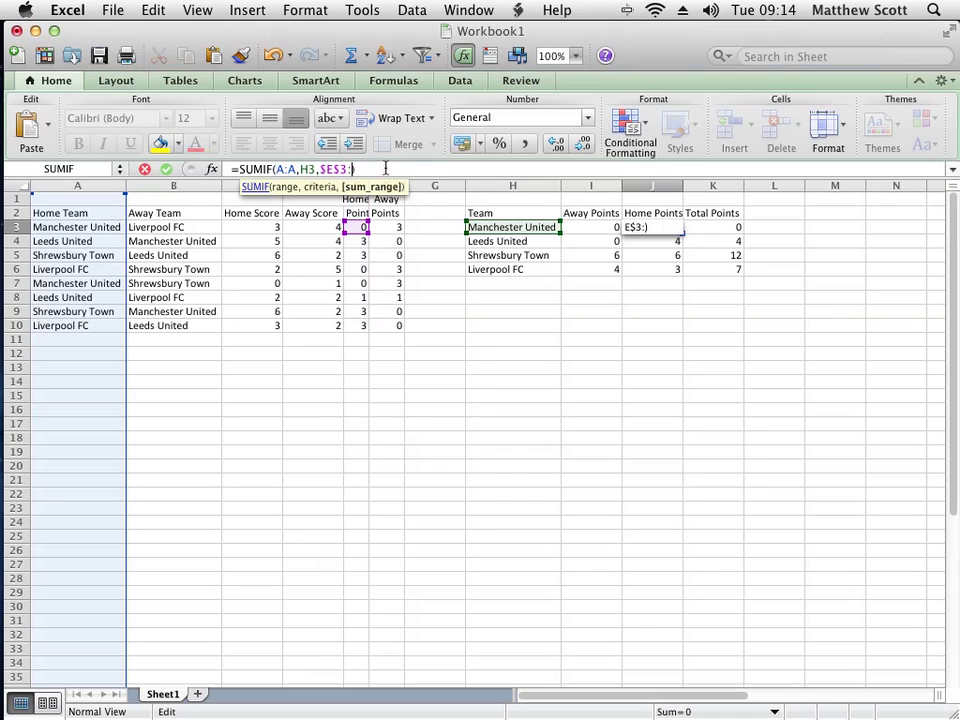
{"action": "type", "text": "E:E"}
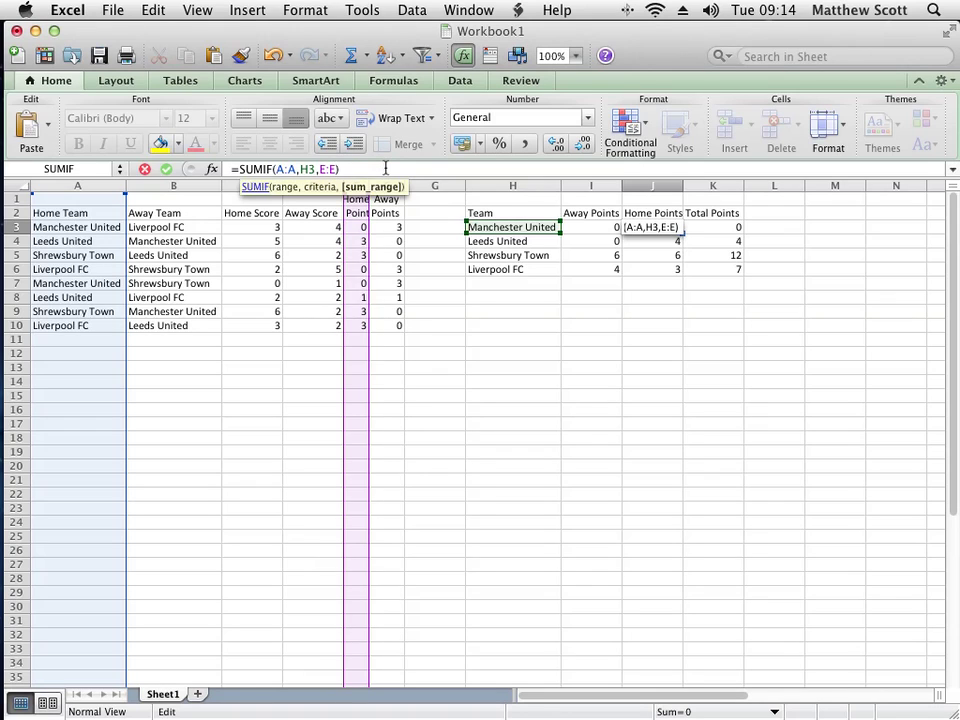
{"action": "key", "text": "Return"}
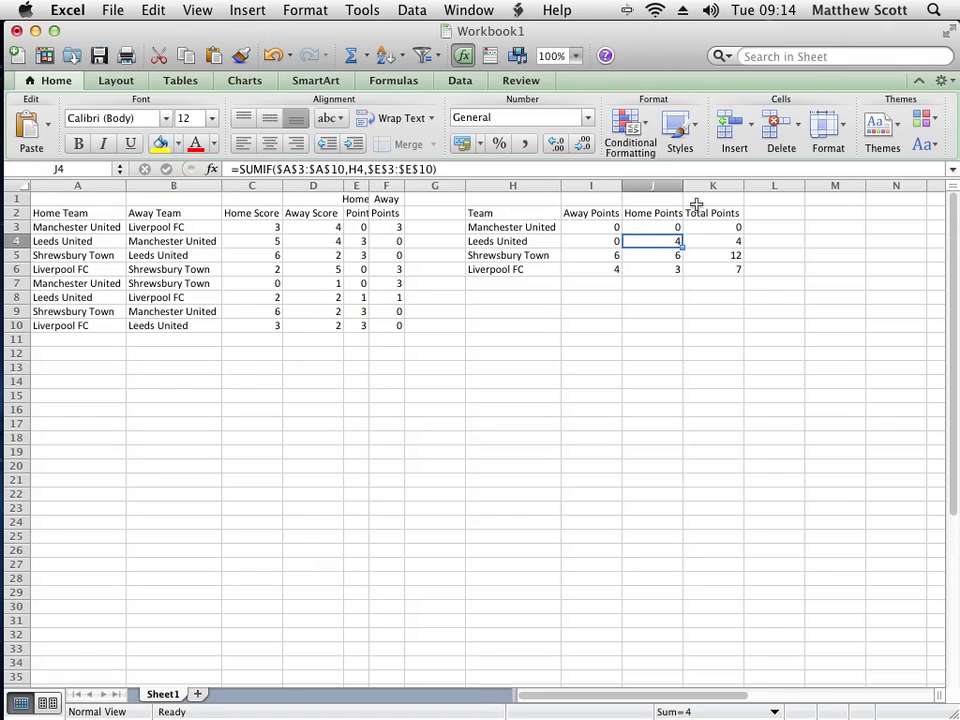
{"action": "left_click", "coordinate": [677, 228]}
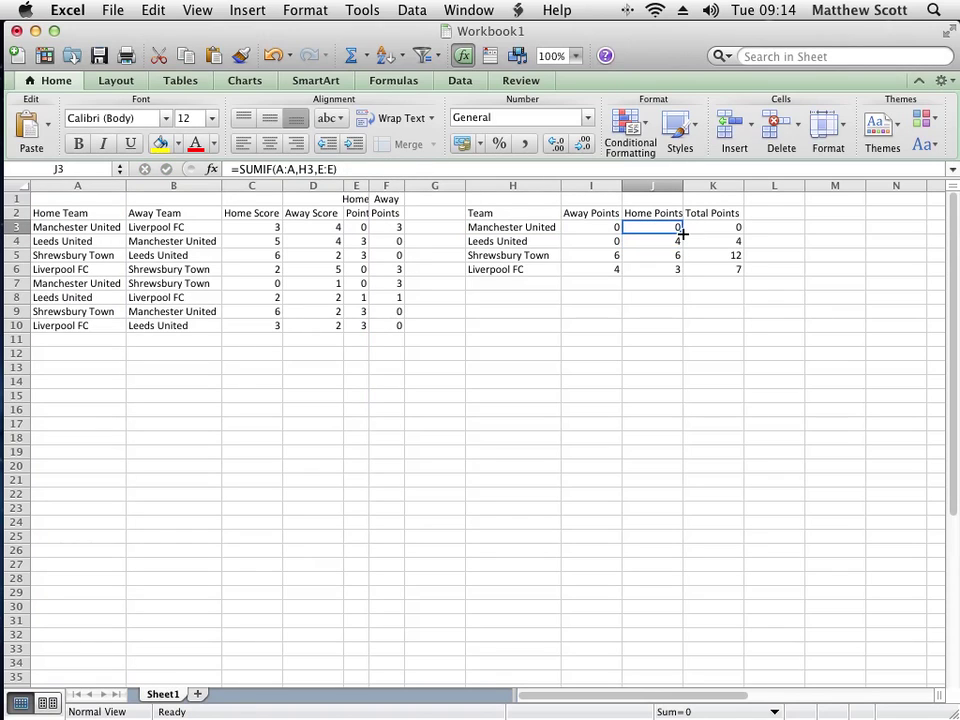
{"action": "left_click_drag", "start_coordinate": [682, 235], "coordinate": [673, 272]}
{"action": "left_click", "coordinate": [660, 322]}
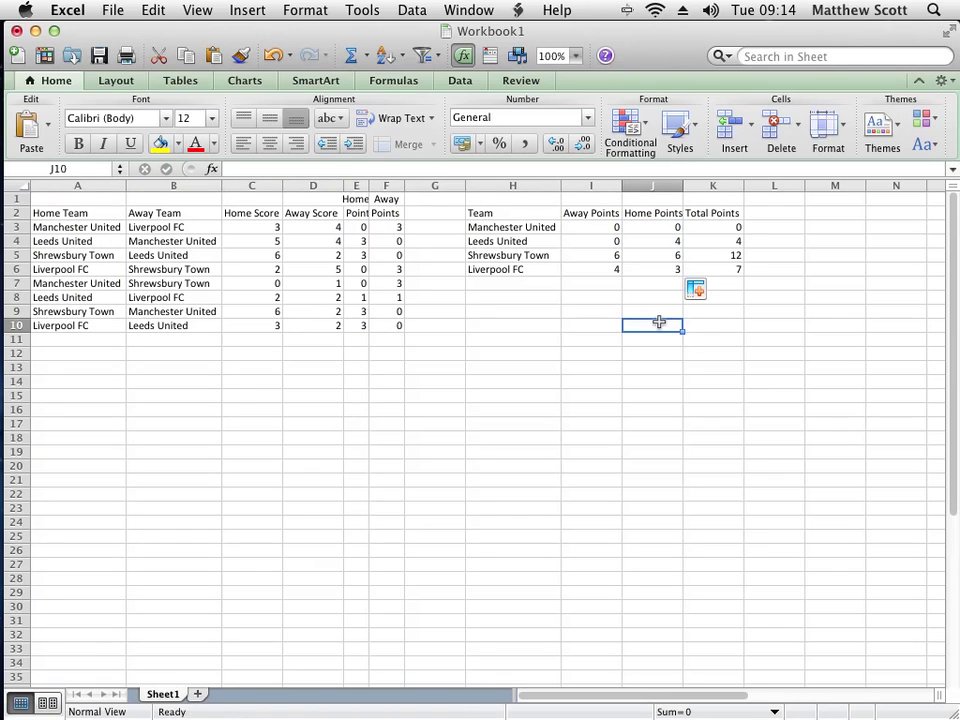